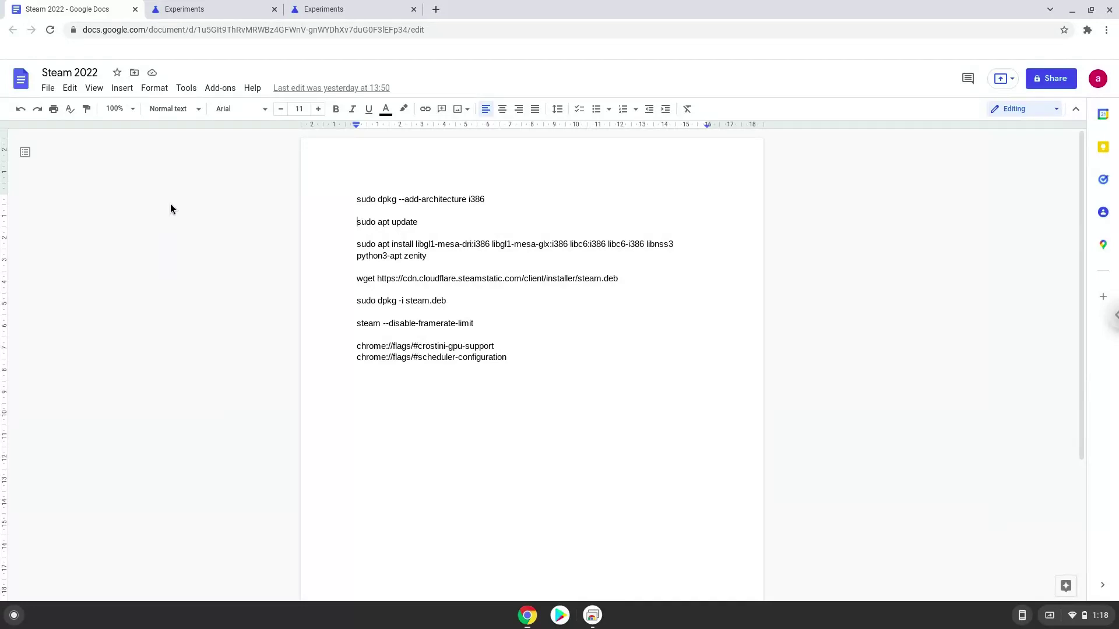
Enable the Crostini GPU Support flag
left_click(194, 12)
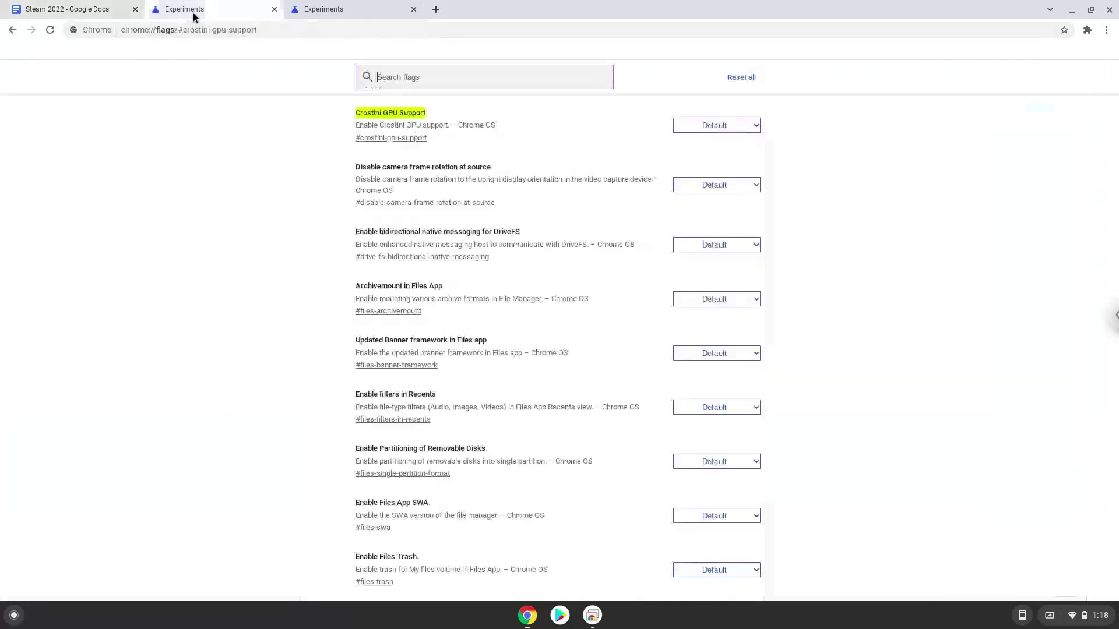
left_click(695, 126)
left_click(699, 161)
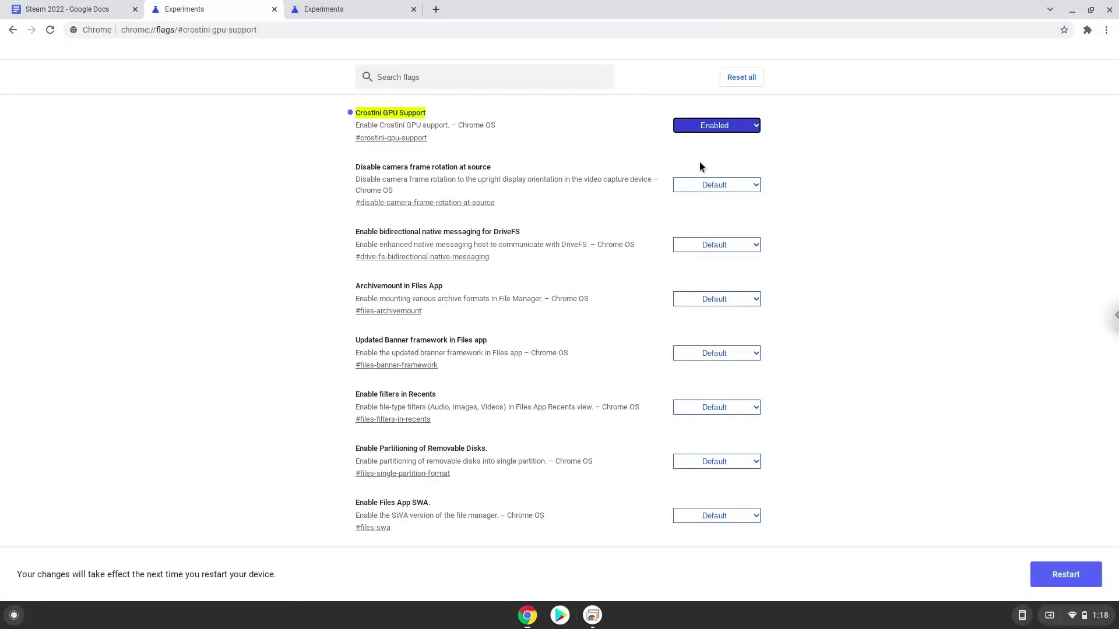
Set the Scheduler Configuration flag to 'Enables Hyper-Threading on relevant CPUs'
left_click(291, 9)
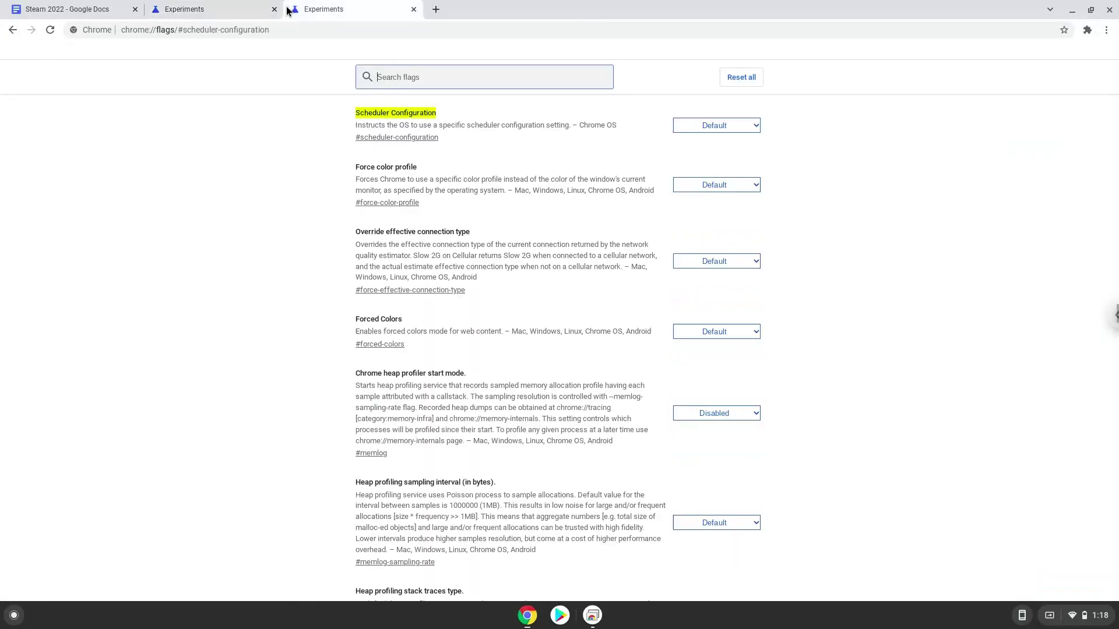
left_click(688, 125)
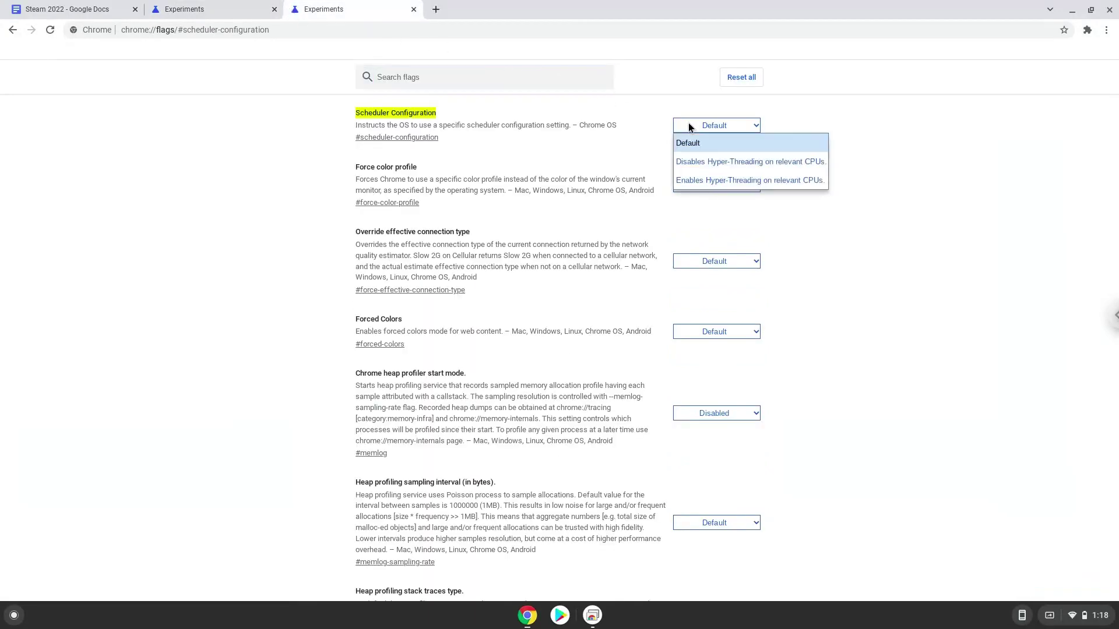
left_click(699, 178)
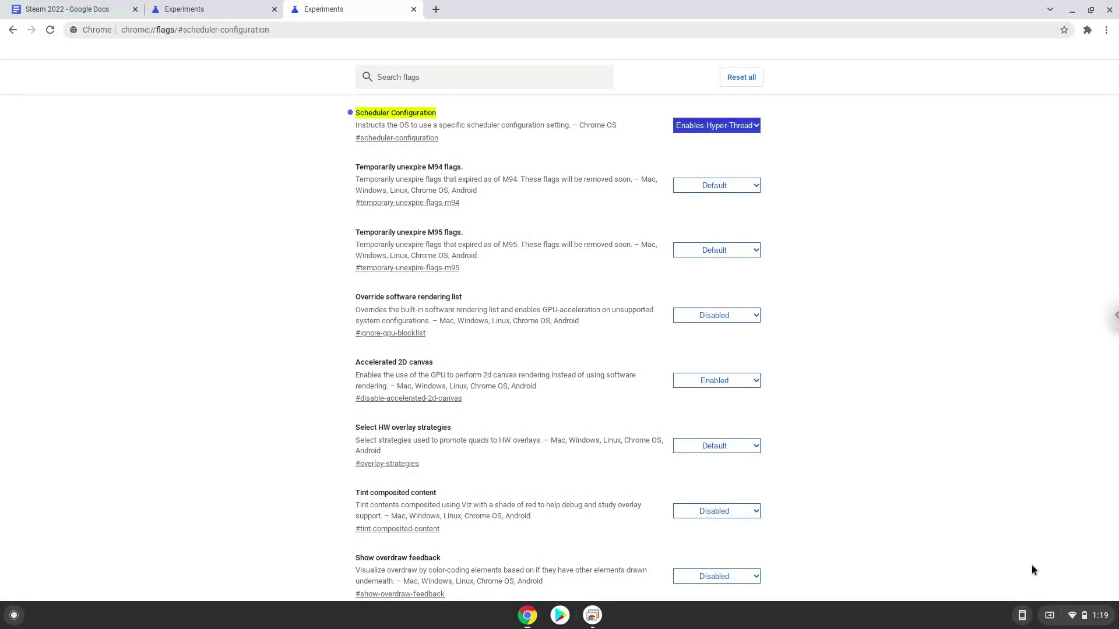
Open Settings from quick settings and go to Advanced > Developers
left_click(1067, 617)
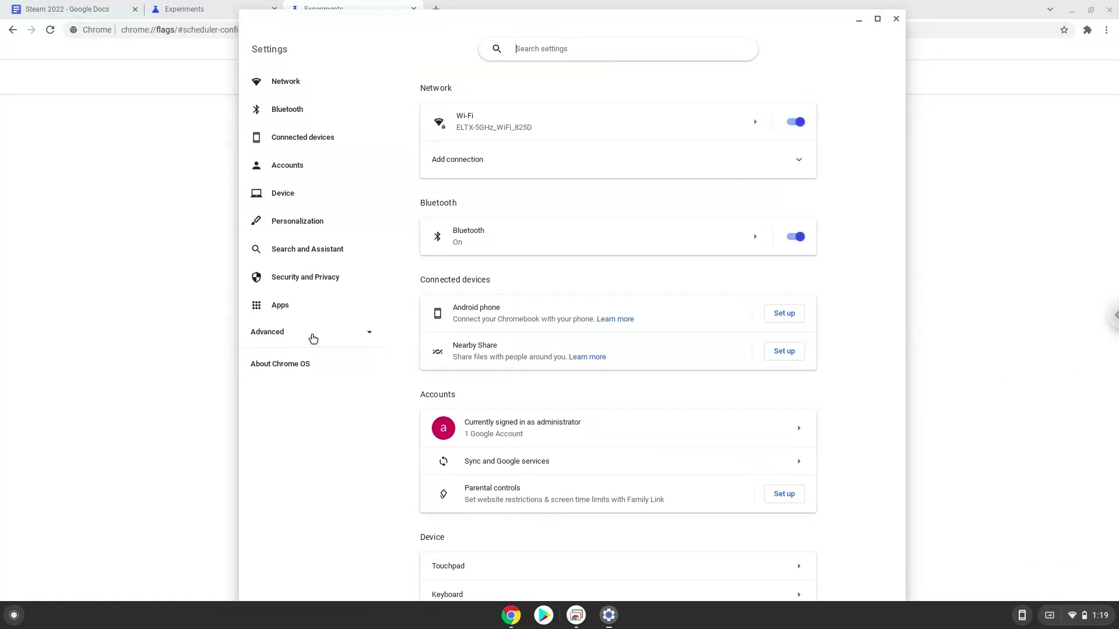
left_click(314, 338)
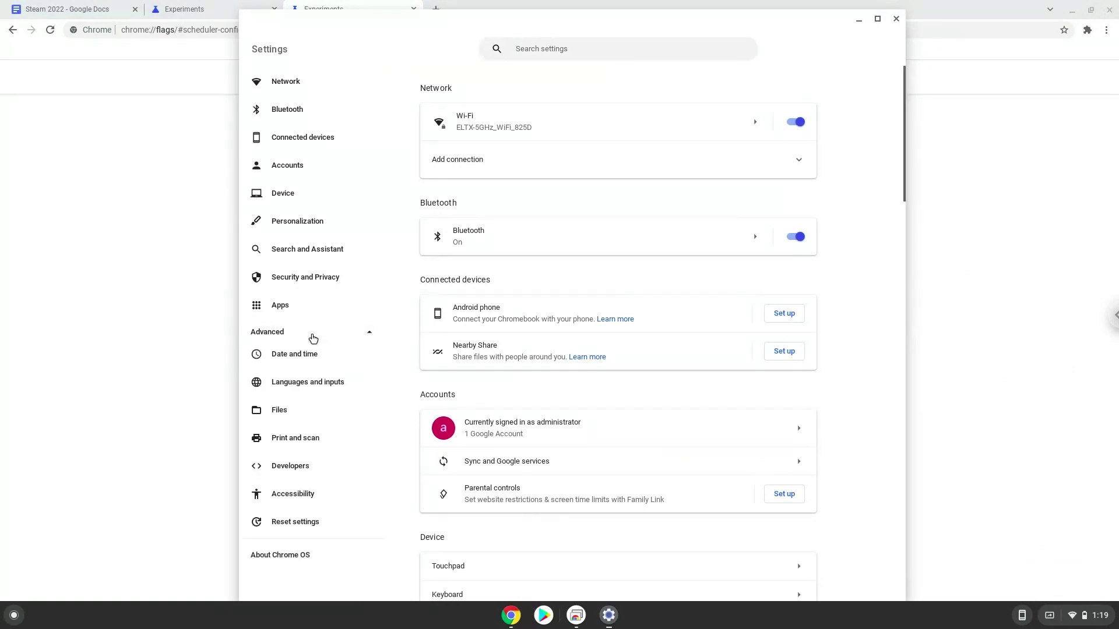
left_click(300, 478)
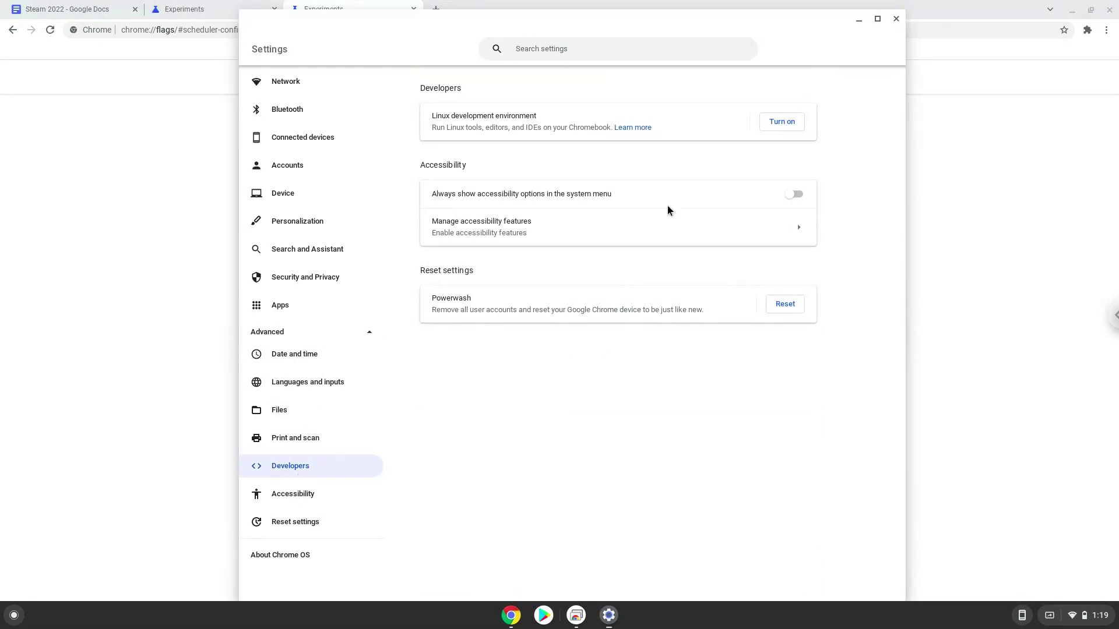
Install the Linux development environment, then close the Terminal window it opens
left_click(770, 124)
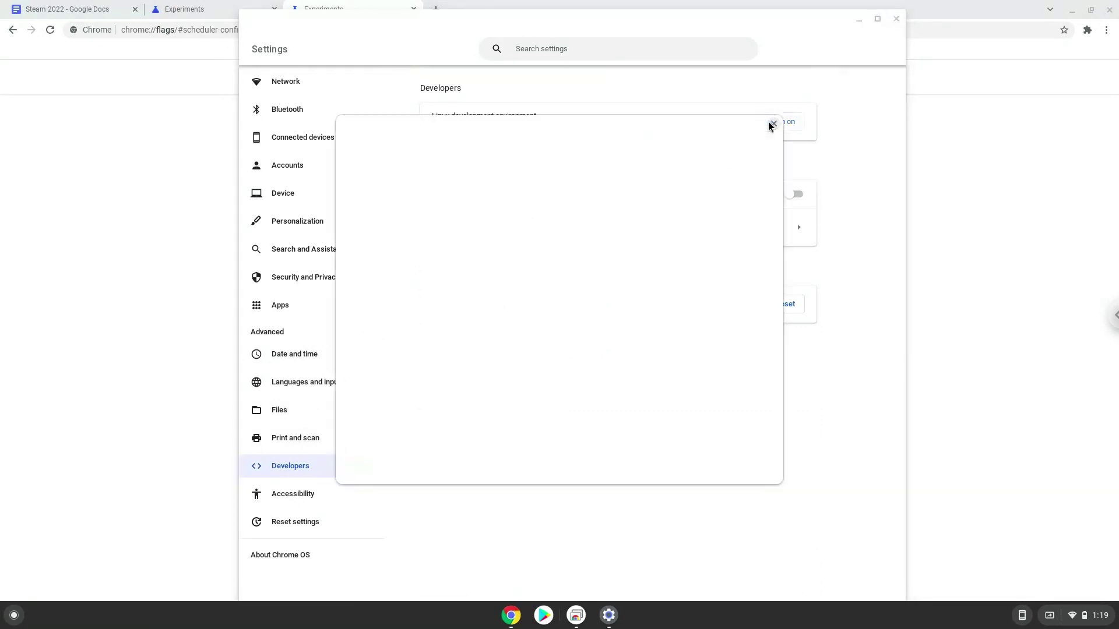
left_click(730, 455)
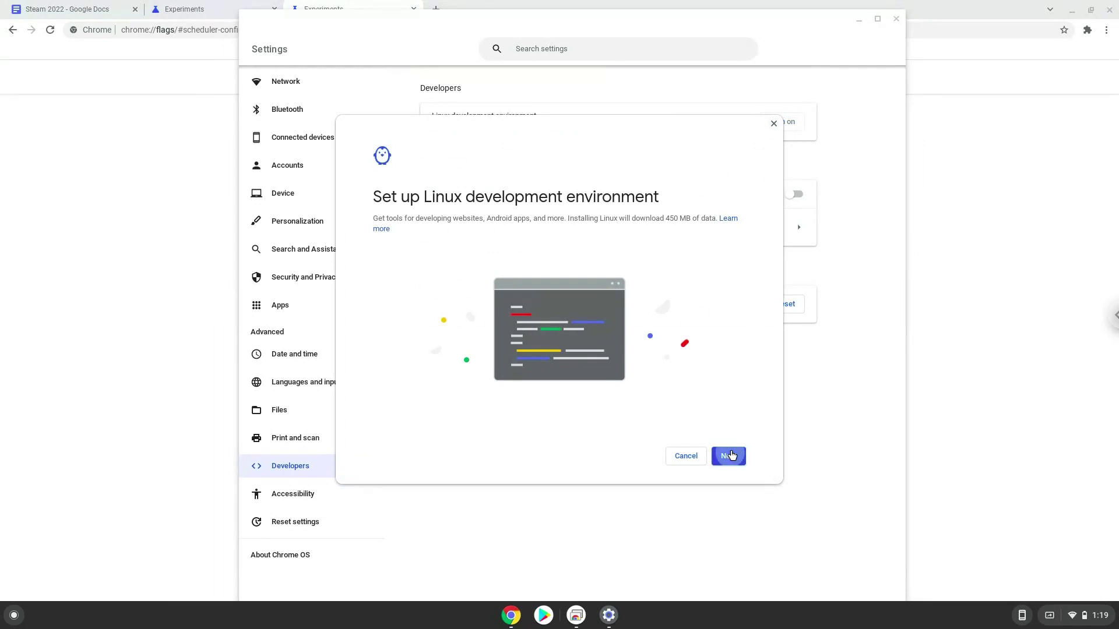
left_click(732, 456)
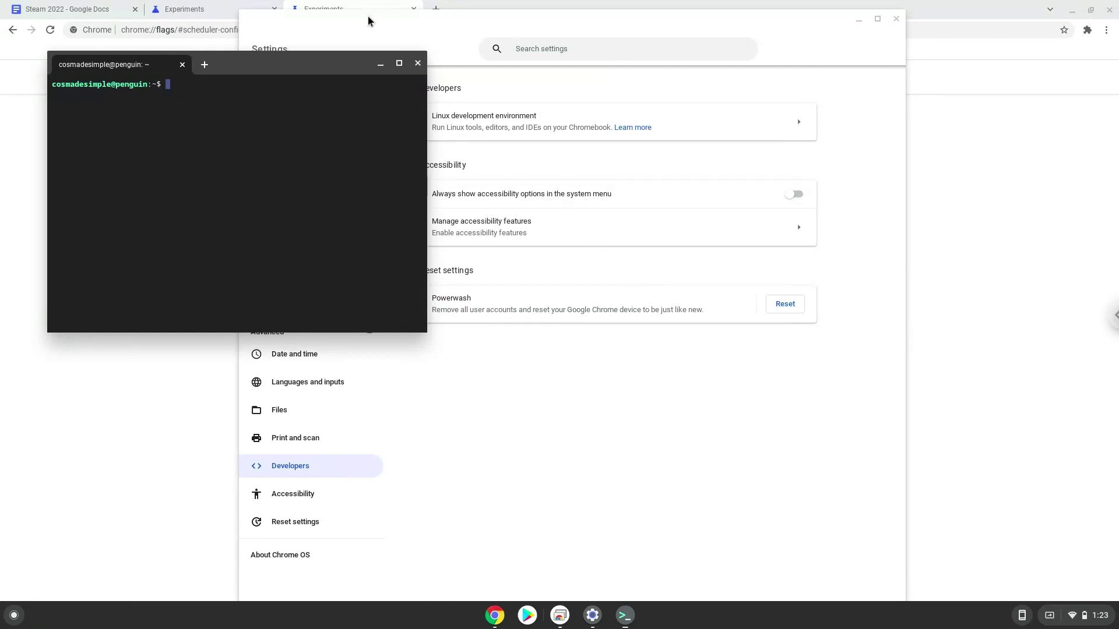
left_click(417, 63)
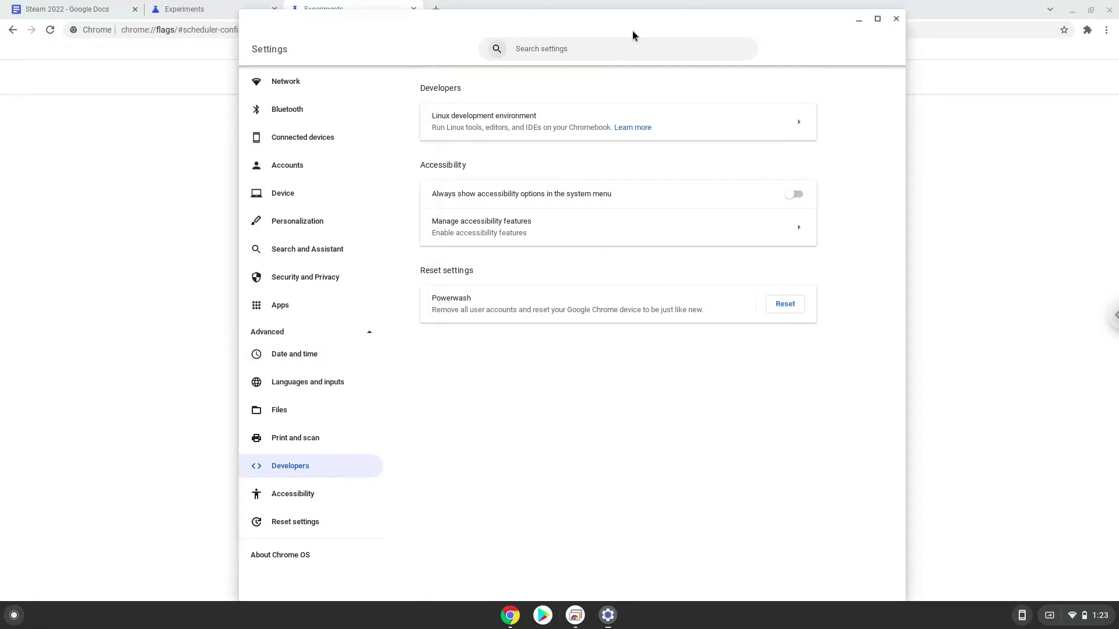
Close Settings, copy the 'sudo dpkg --add-architecture i386' line, and search the launcher for 'ter'
left_click(896, 18)
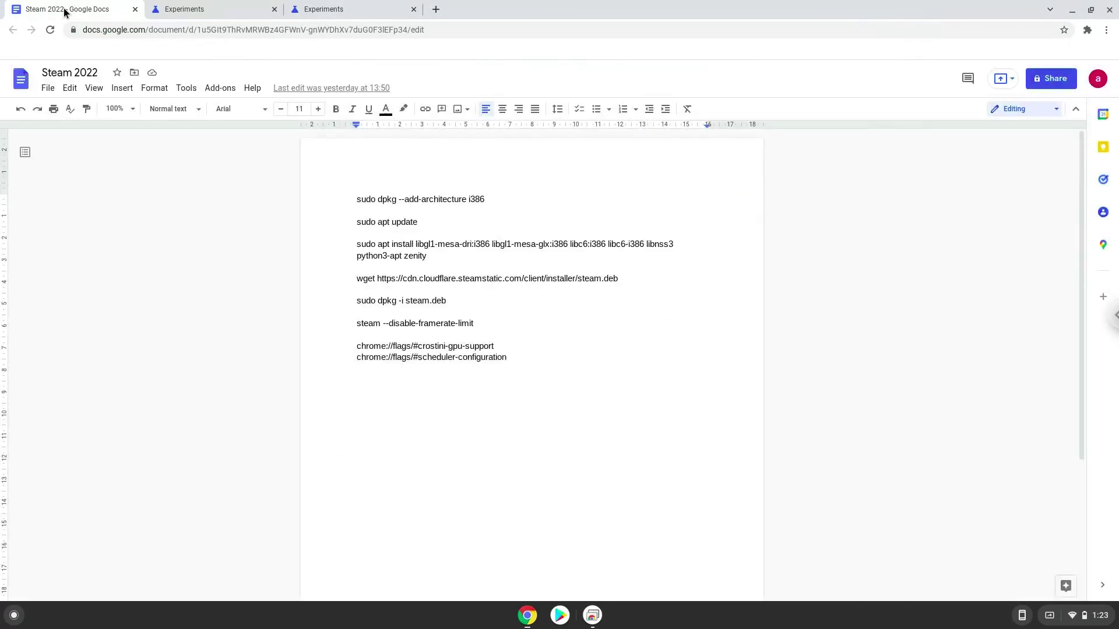
double_click(388, 200)
left_click(387, 198)
triple_click(386, 199)
right_click(387, 200)
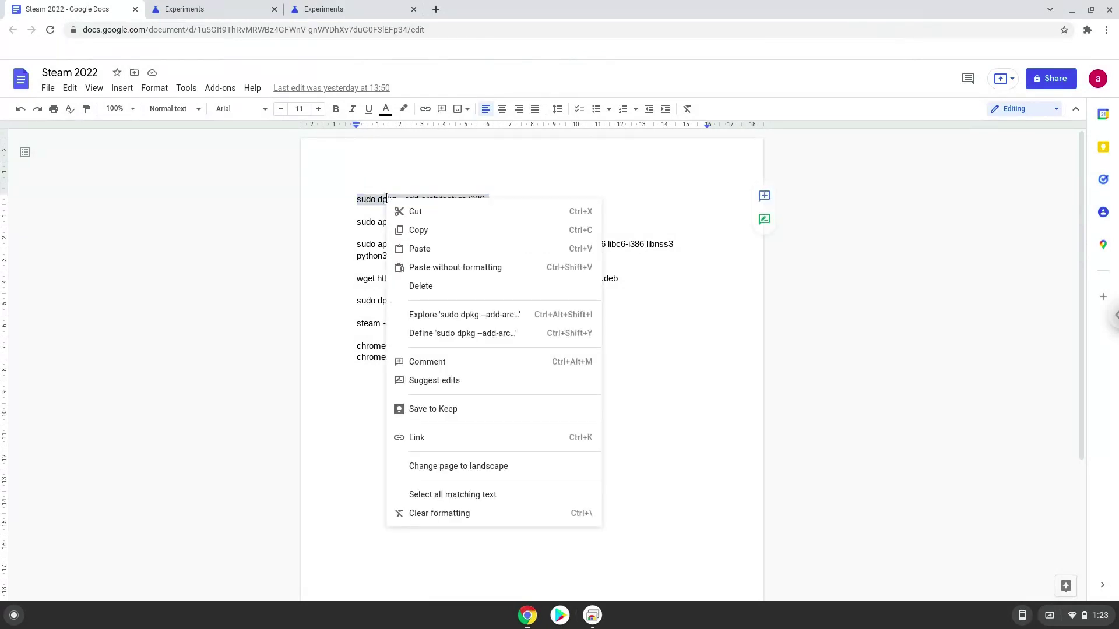
left_click(418, 230)
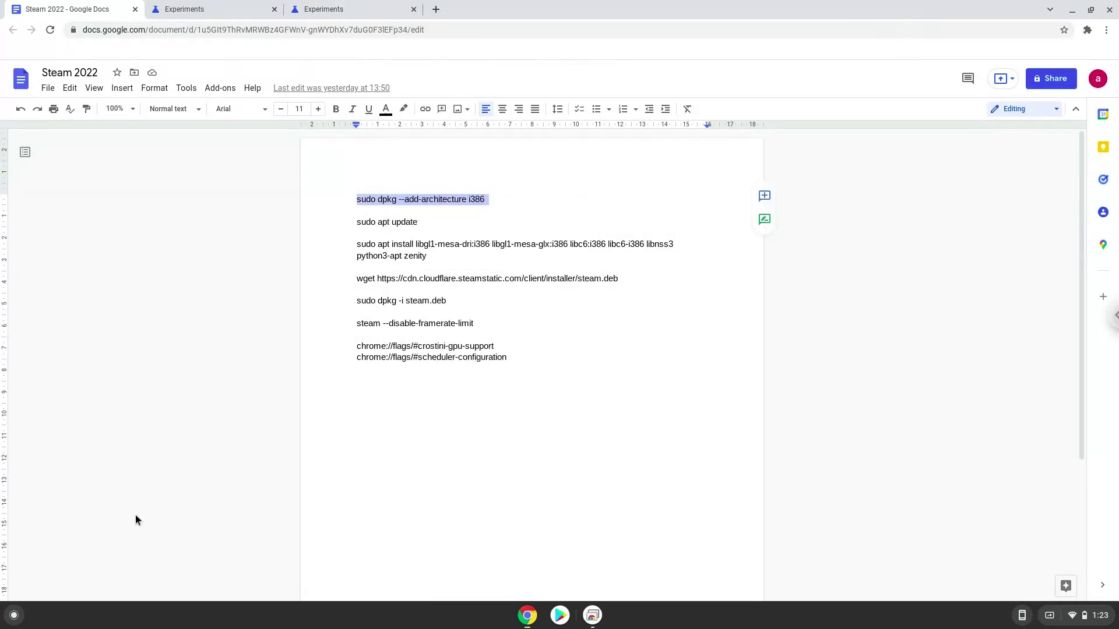
left_click(15, 616)
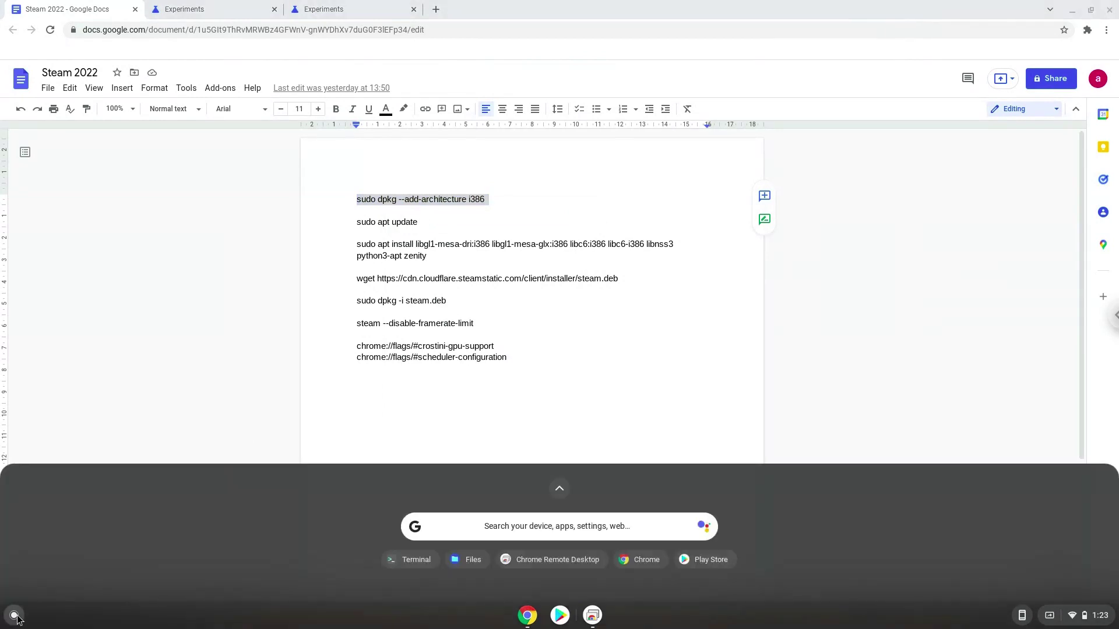
type("ter")
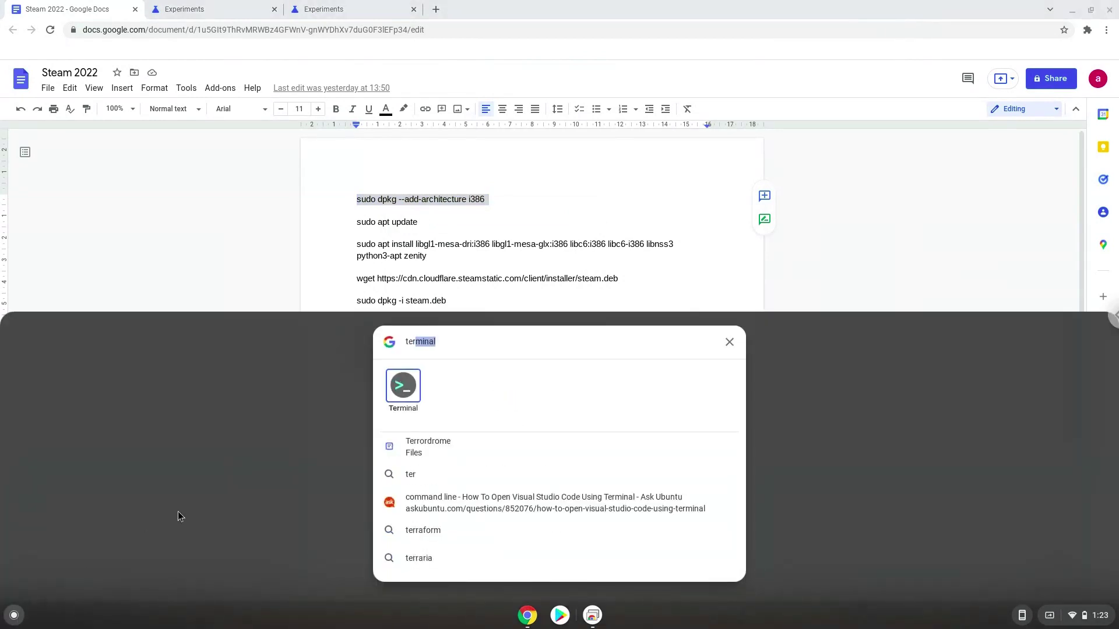
Launch the Terminal app from the launcher search results
left_click(400, 391)
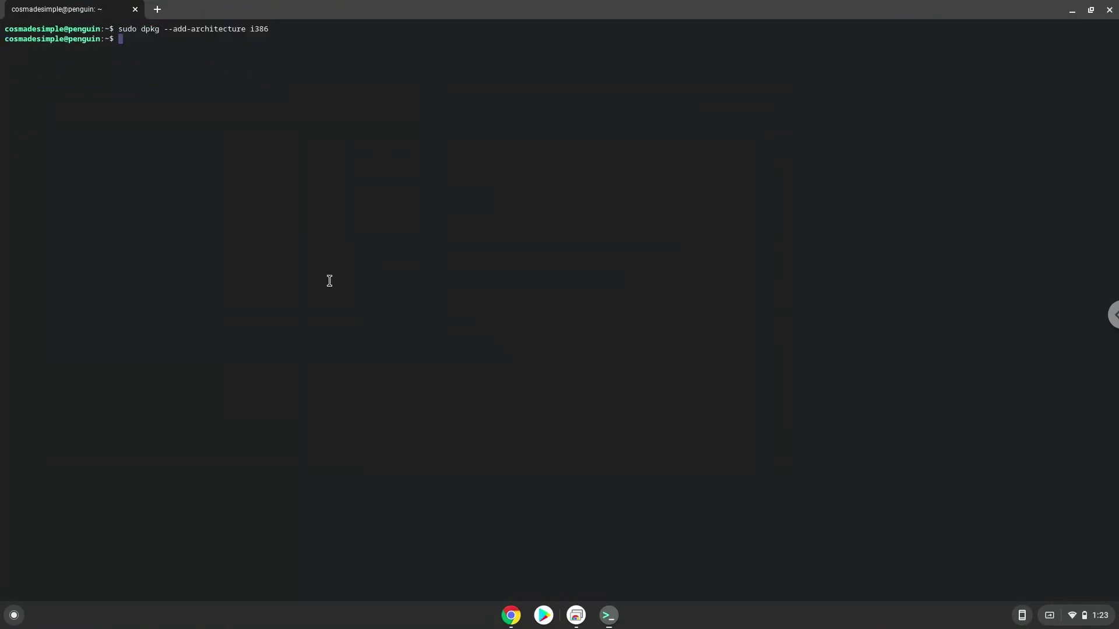
Copy 'sudo apt update' from the Steam 2022 notes and paste it into Terminal
left_click(511, 615)
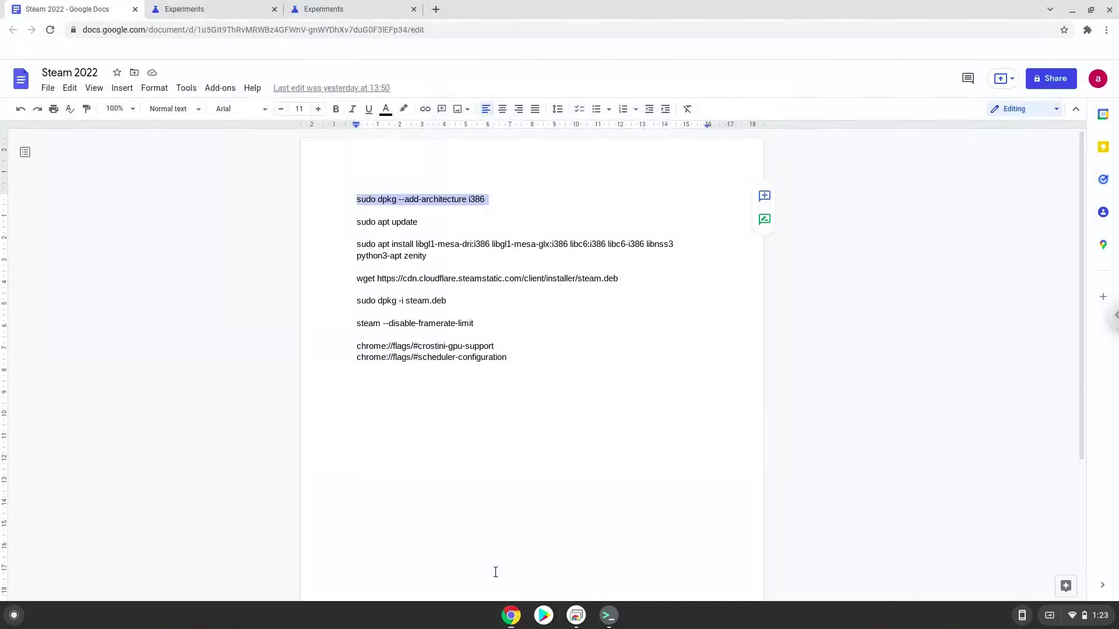
triple_click(365, 221)
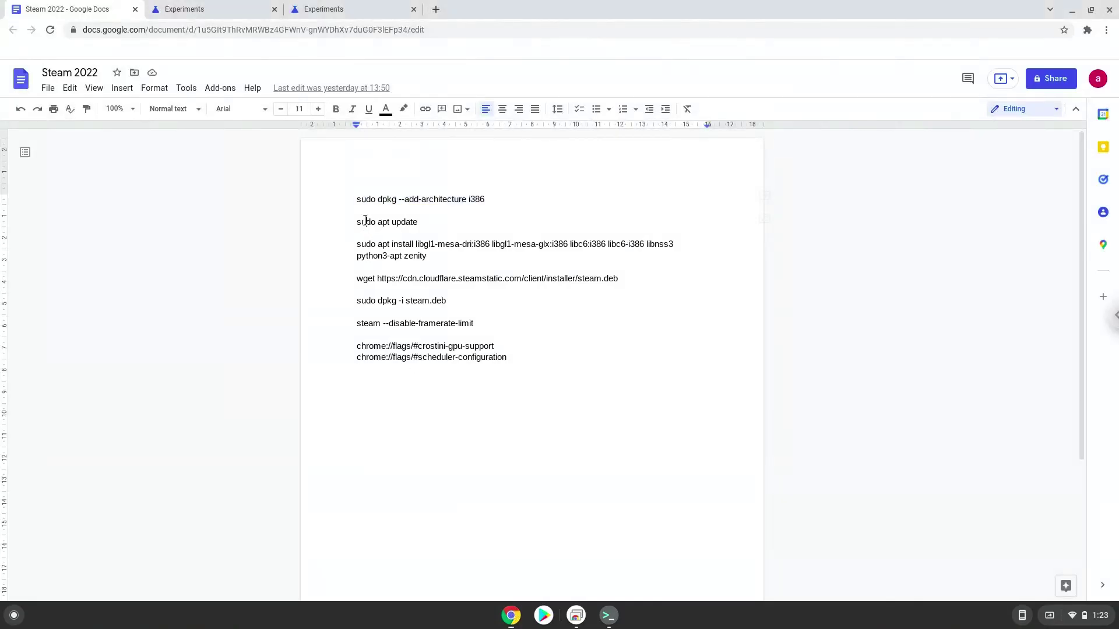
right_click(364, 222)
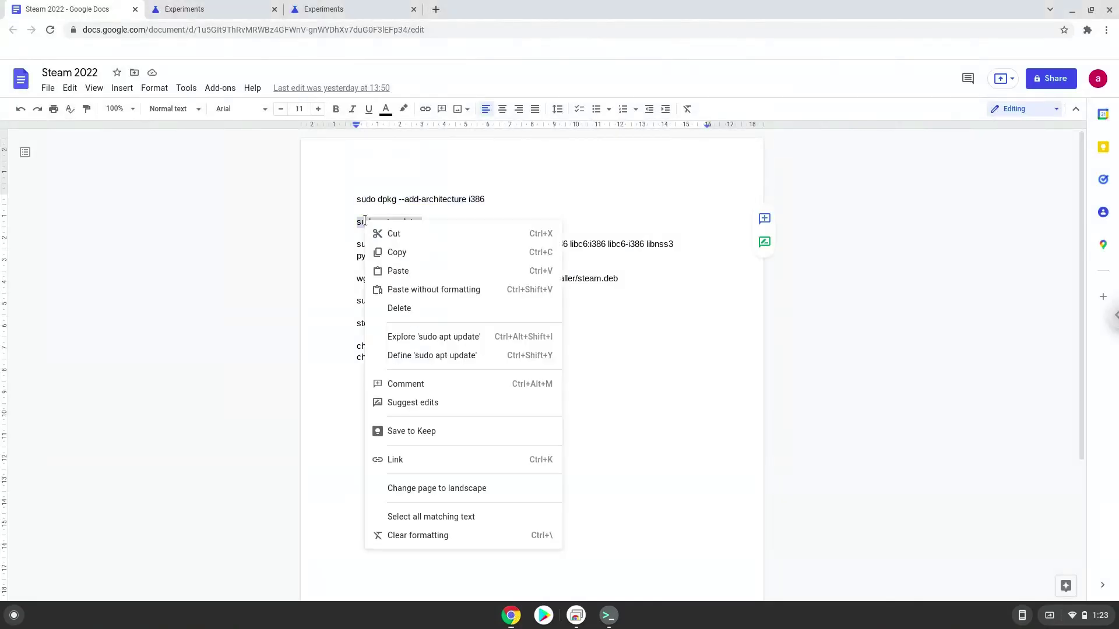
left_click(396, 252)
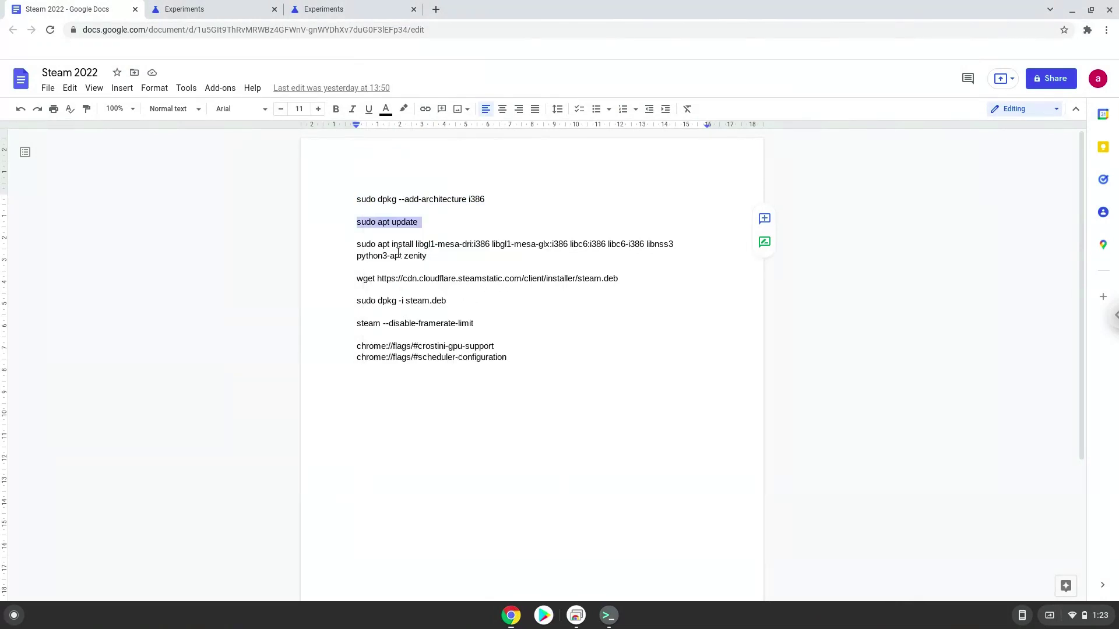
left_click(609, 615)
right_click(424, 277)
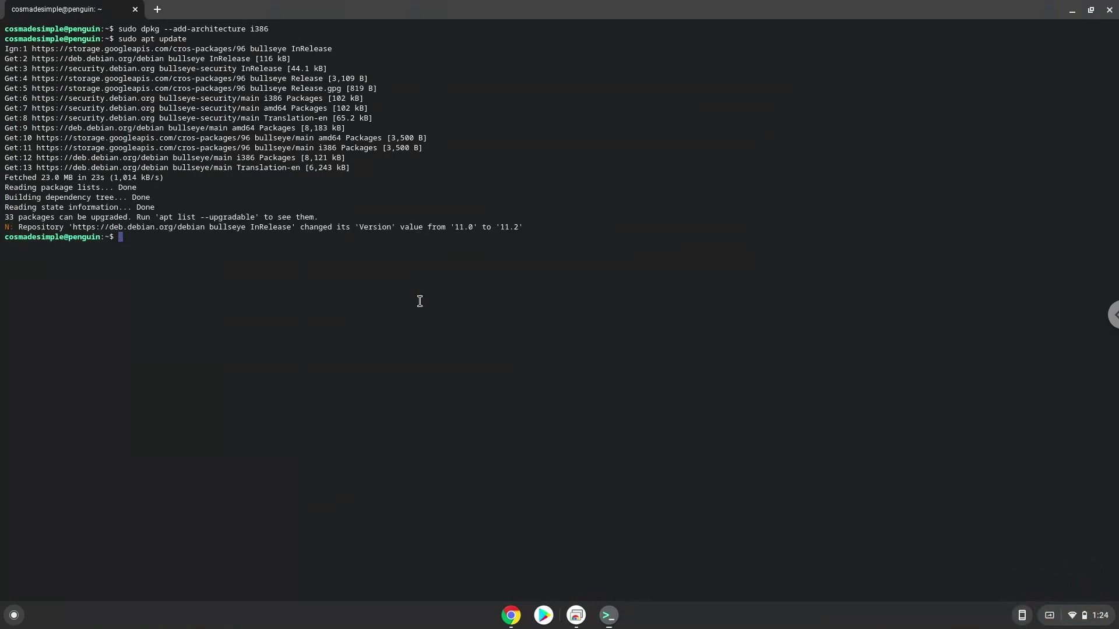
Copy the sudo apt install command for the i386 libraries into Terminal
left_click(511, 615)
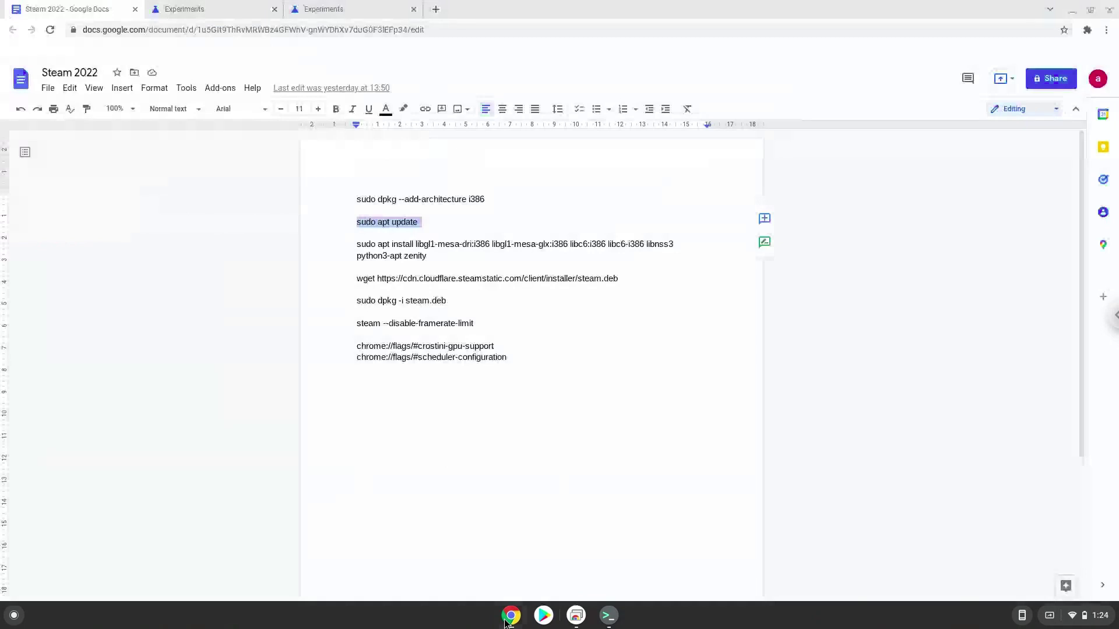
triple_click(462, 243)
right_click(463, 246)
left_click(493, 274)
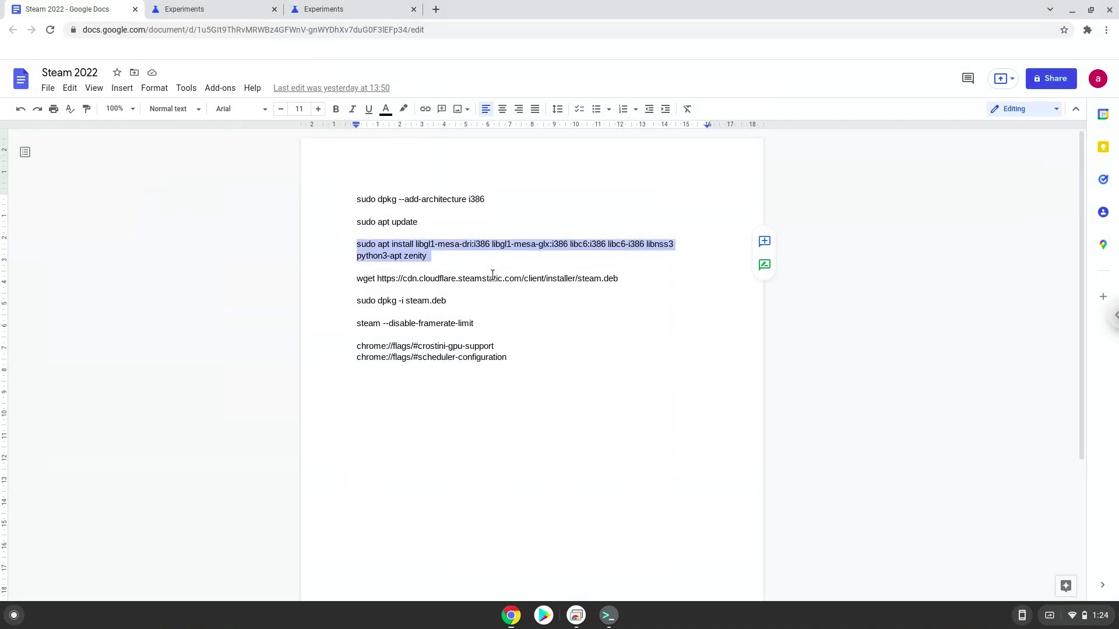
left_click(608, 613)
key("ctrl+shift+v")
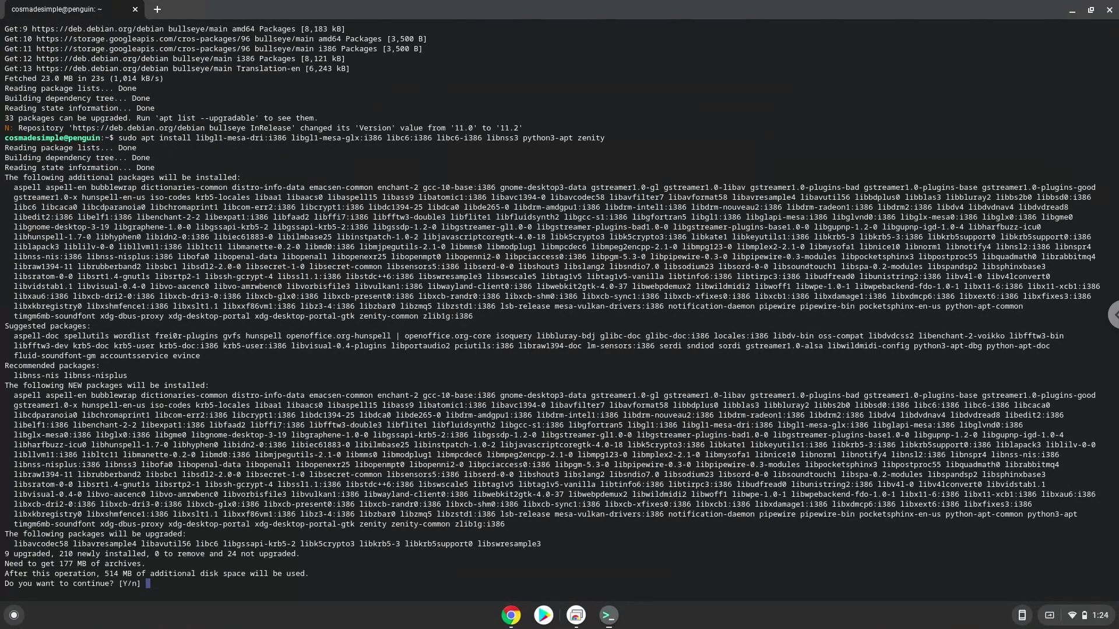
Confirm the i386 package installation at the Y/n prompt
key("Return")
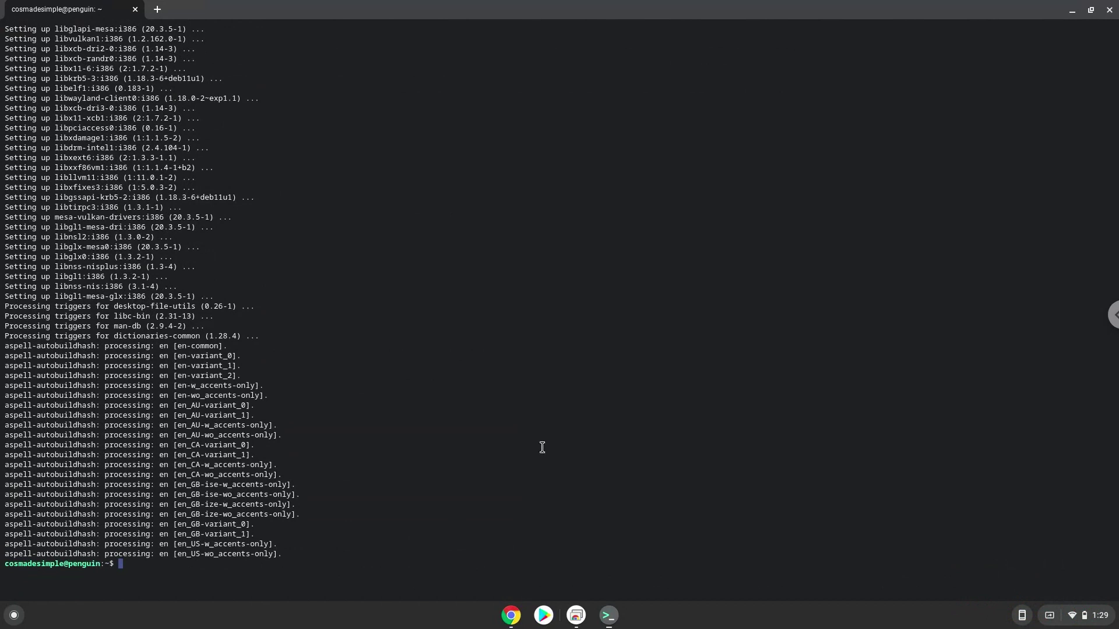
Copy the wget command from the notes and run it to download steam.deb
left_click(511, 616)
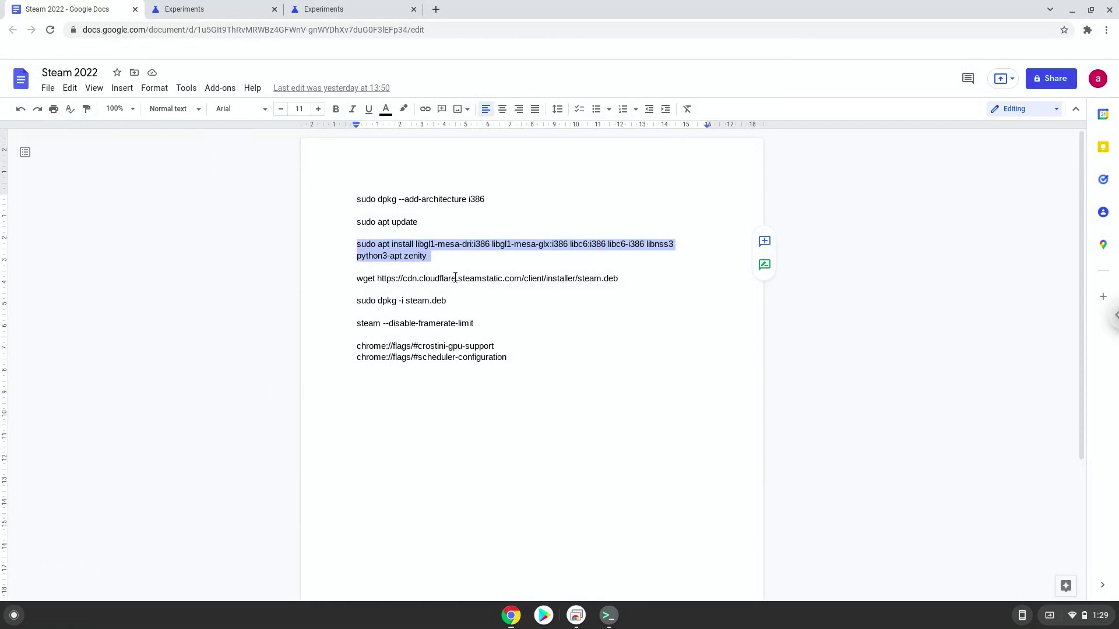
triple_click(455, 277)
right_click(455, 277)
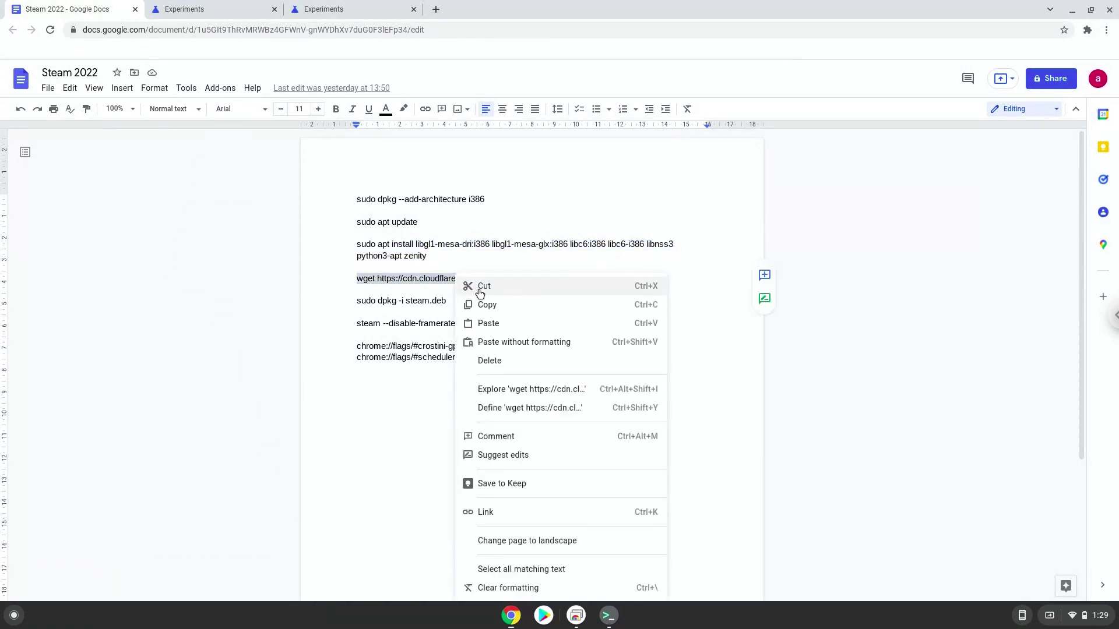
left_click(488, 304)
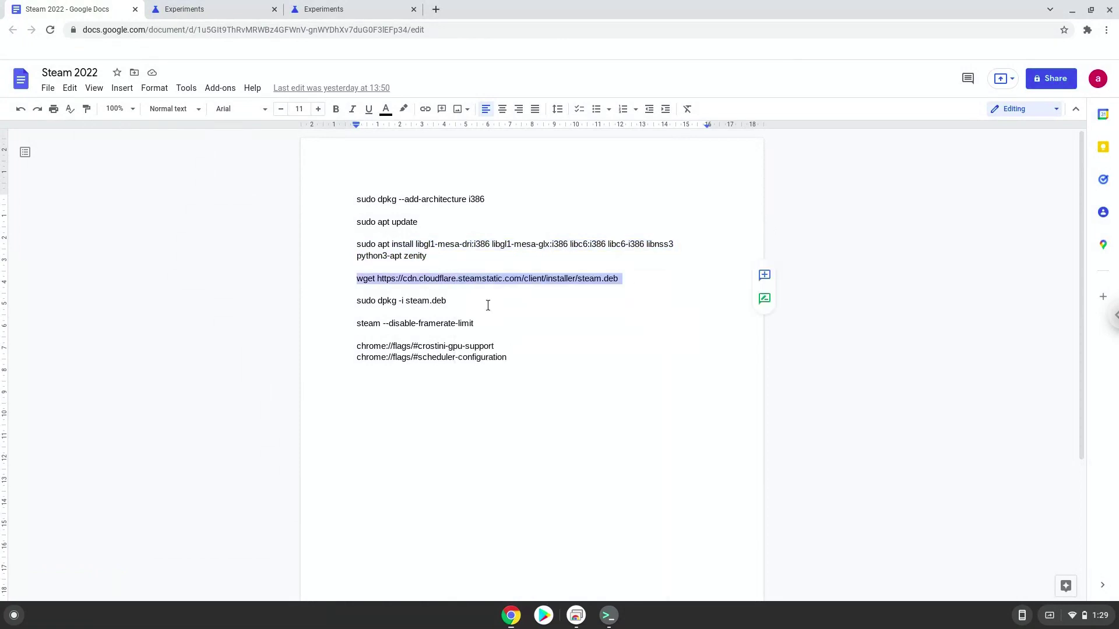
left_click(608, 616)
key("ctrl+shift+v")
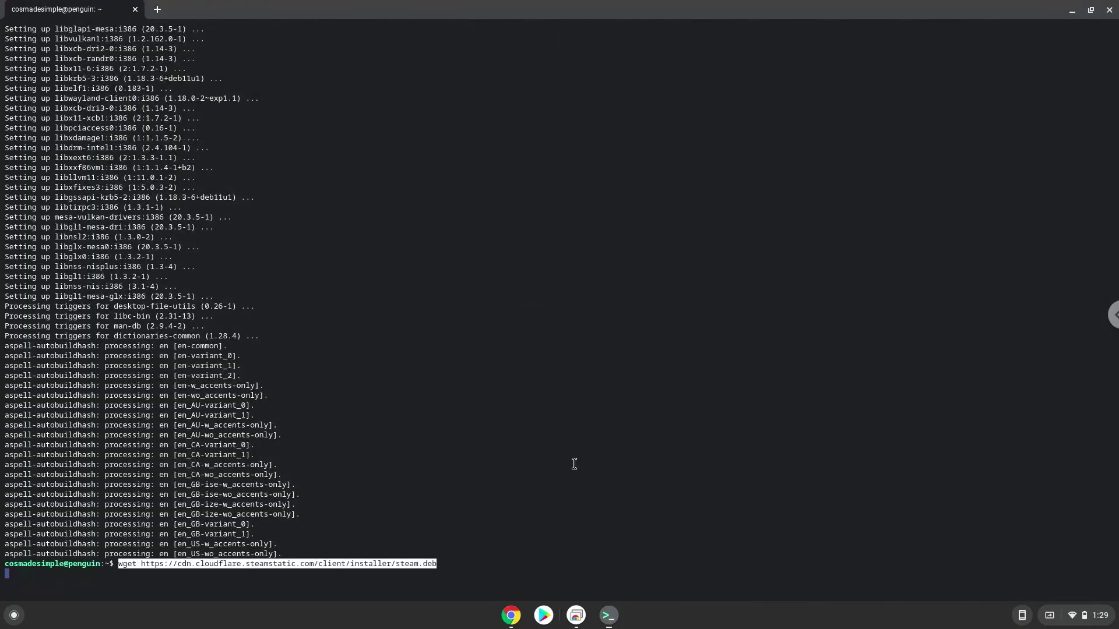
key("Return")
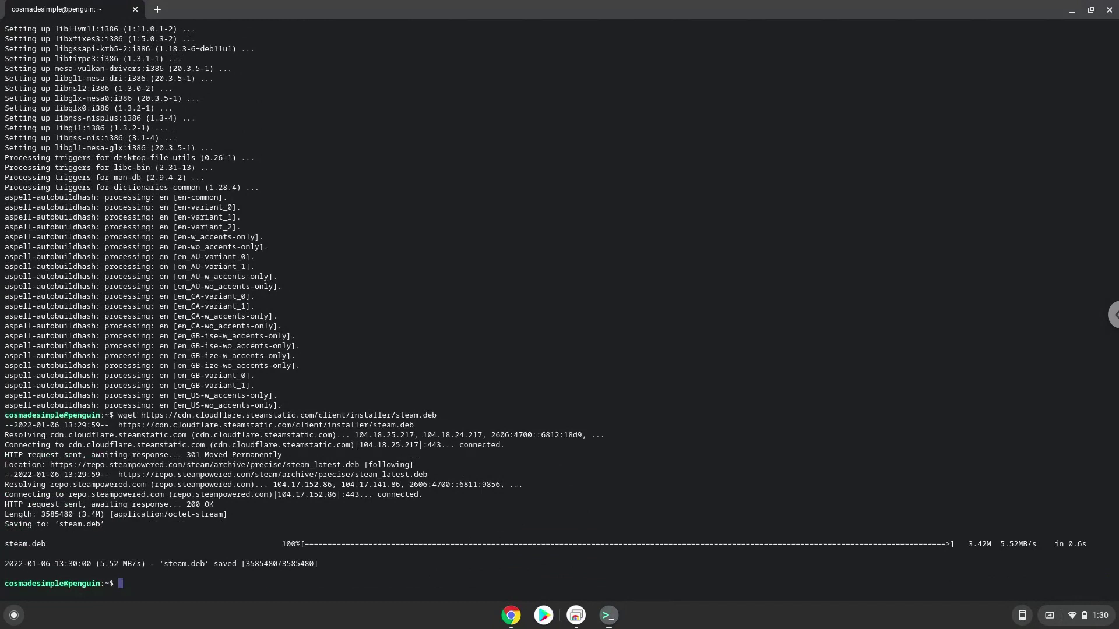
Copy 'sudo dpkg -i steam.deb' into Terminal to install the steam-launcher package
left_click(511, 617)
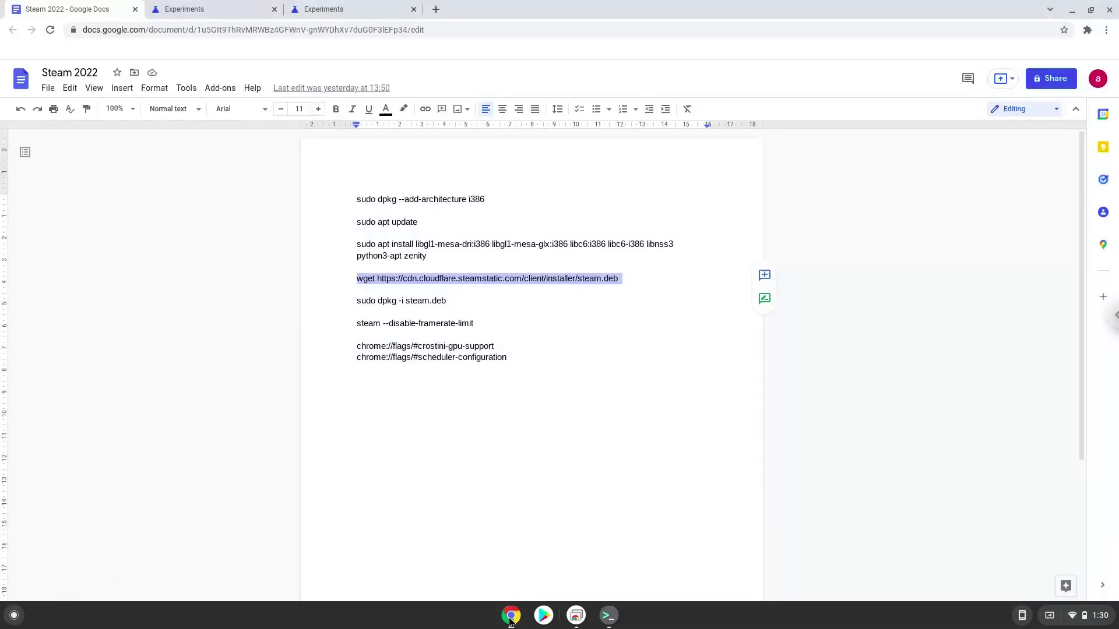
triple_click(412, 303)
right_click(412, 302)
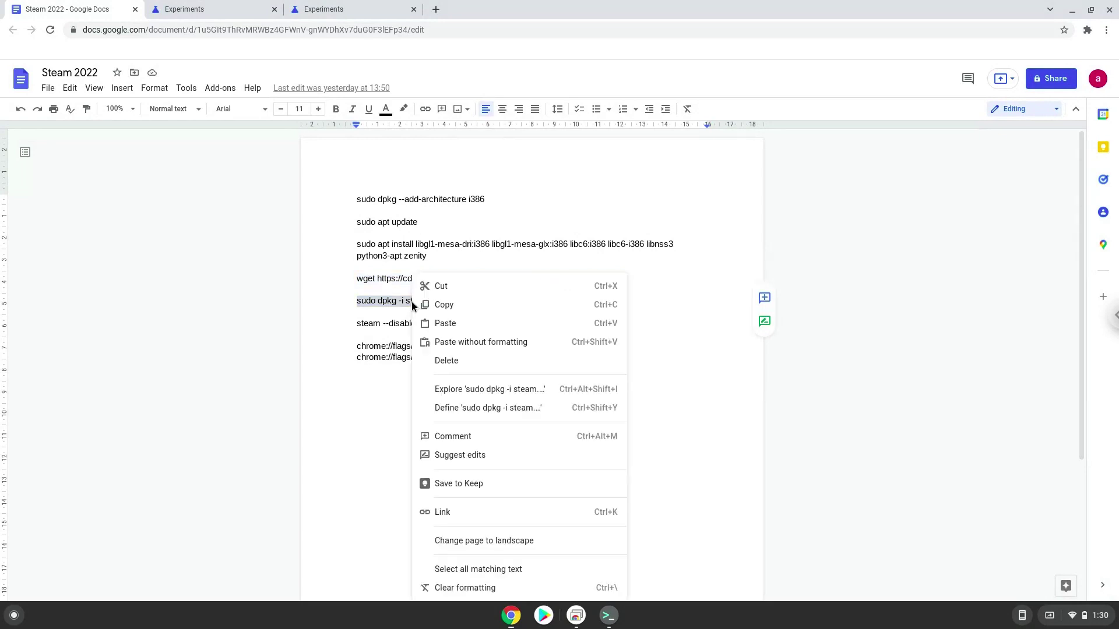
left_click(442, 306)
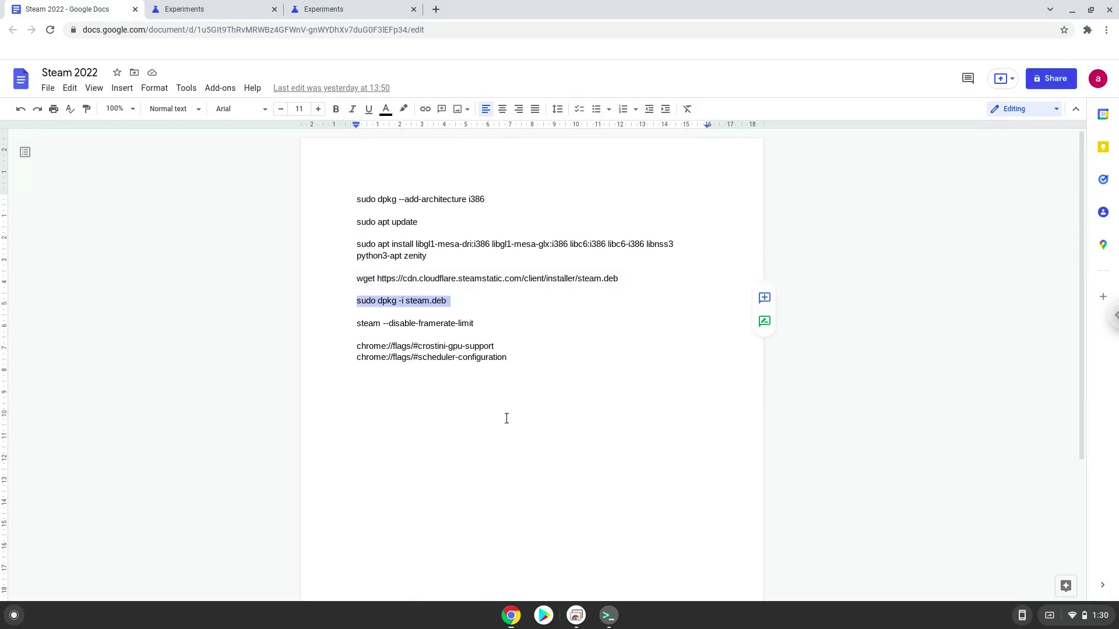
left_click(609, 615)
key("ctrl+shift+v")
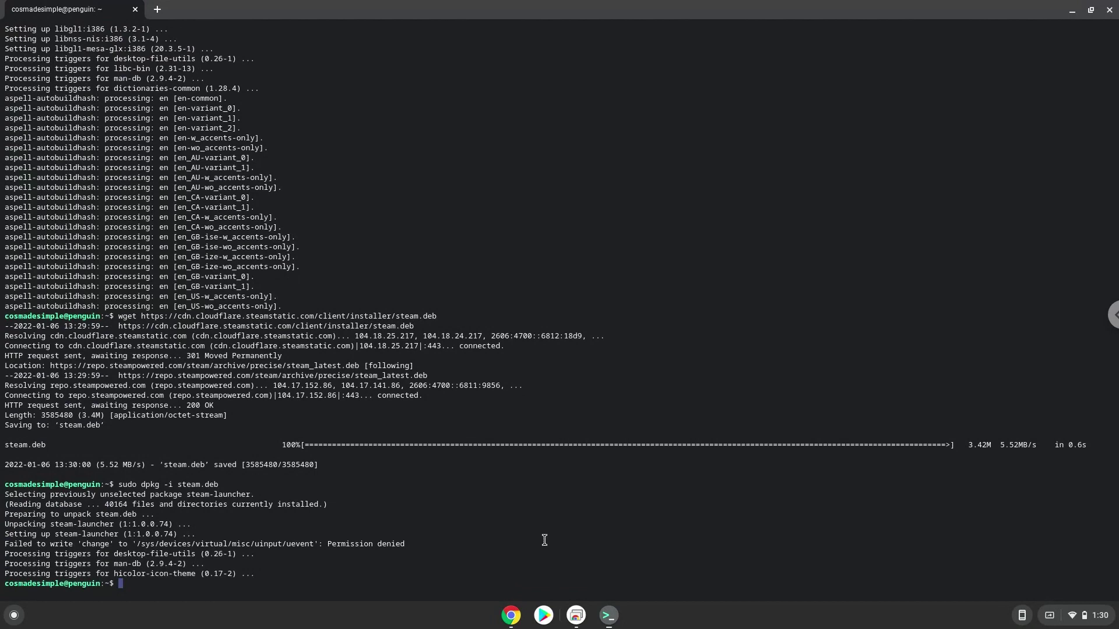
Copy 'steam --disable-framerate-limit' from the notes and run it in Terminal
left_click(510, 620)
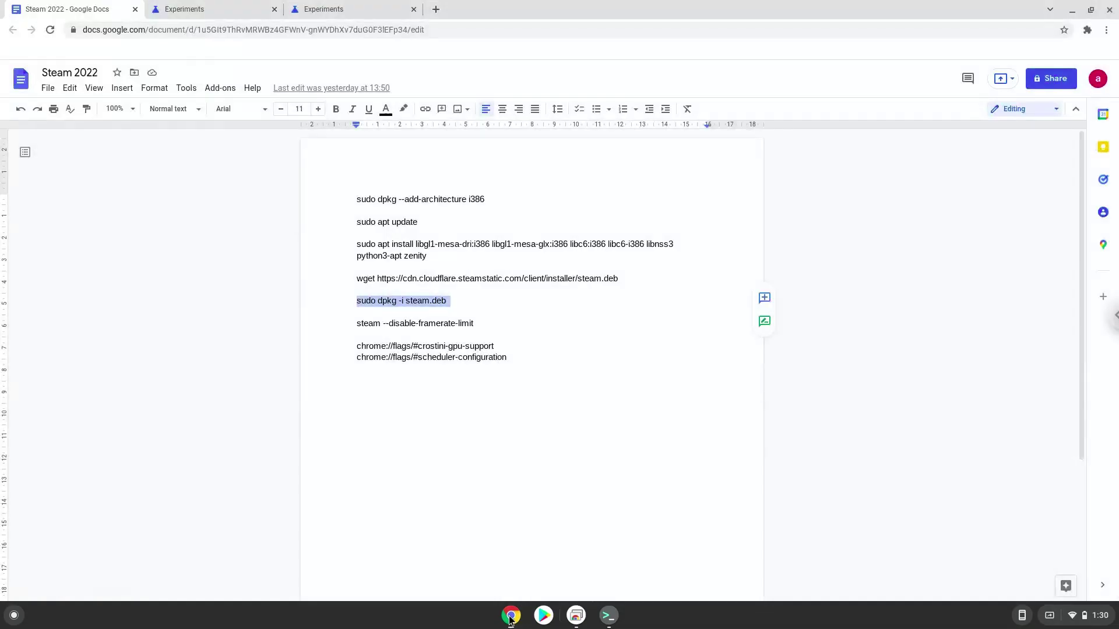
triple_click(397, 321)
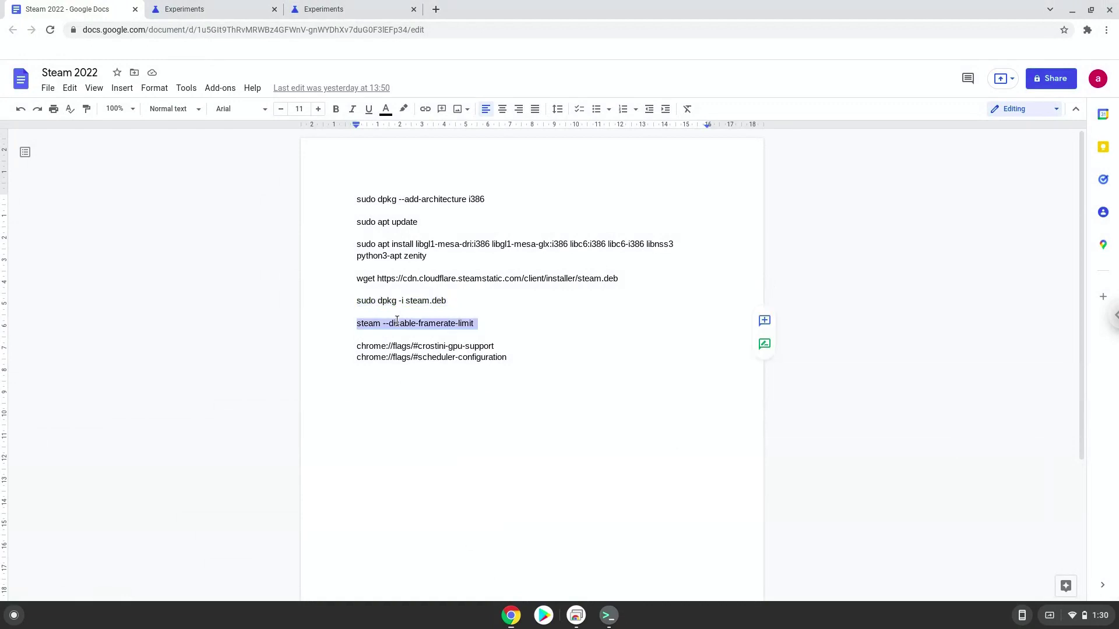
right_click(397, 321)
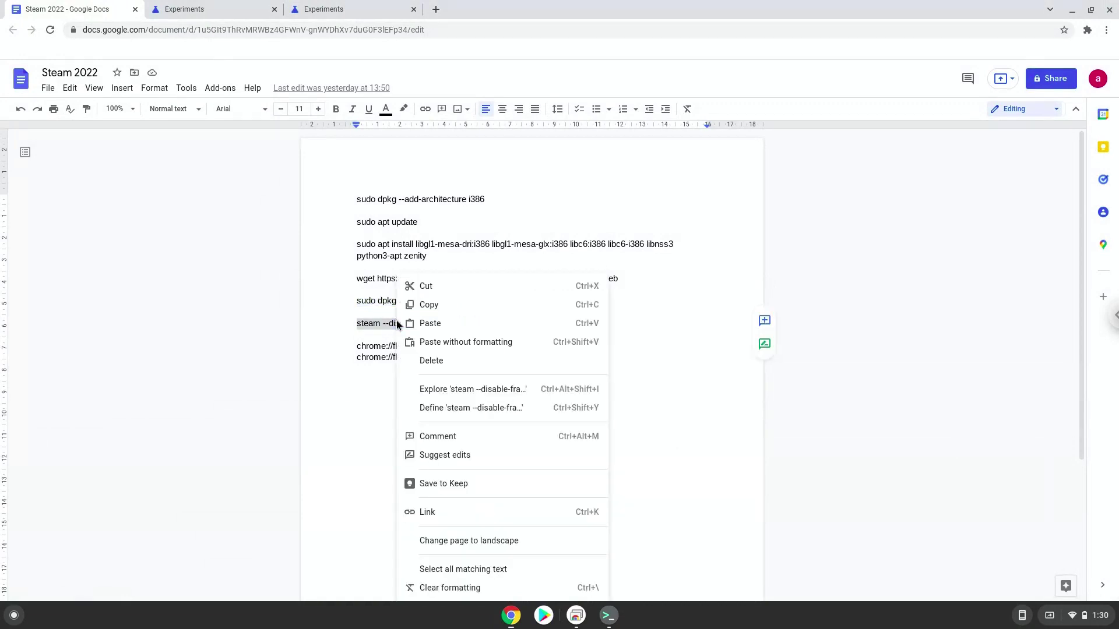
left_click(431, 307)
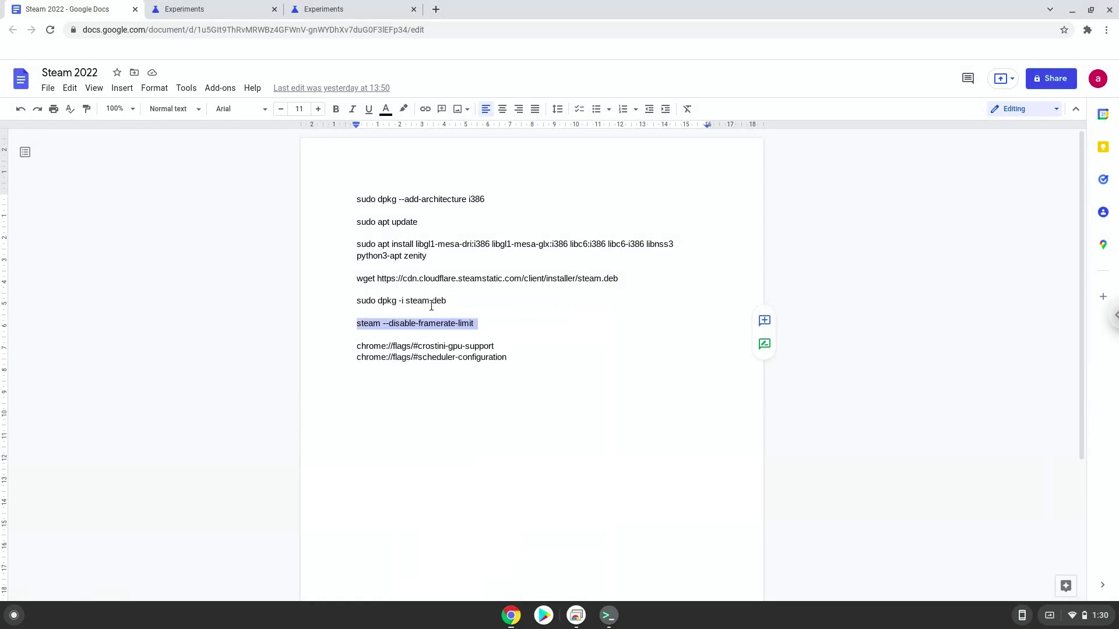
left_click(609, 615)
key("ctrl+shift+v")
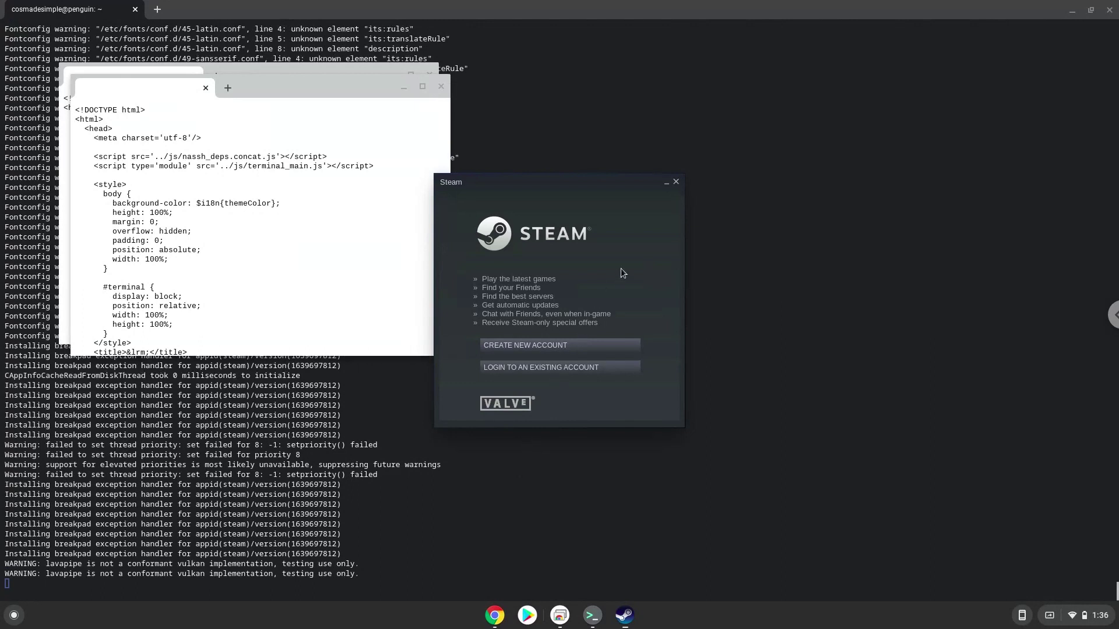
Close the Steam welcome window, leave the Linux Terminal, and close both stray HTML windows
left_click(676, 182)
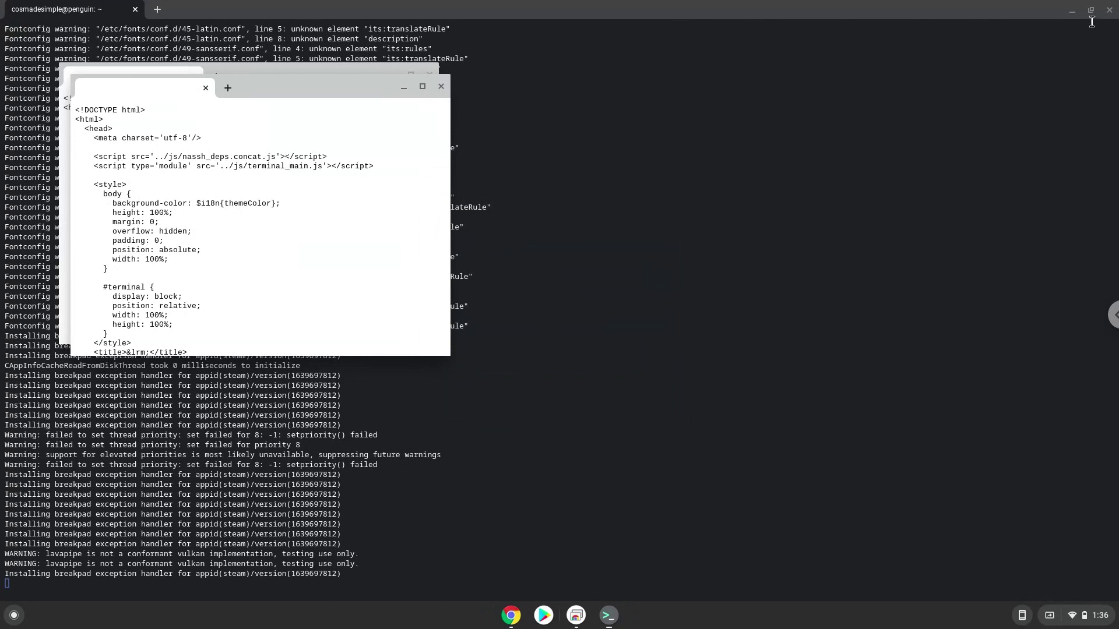
left_click(1110, 10)
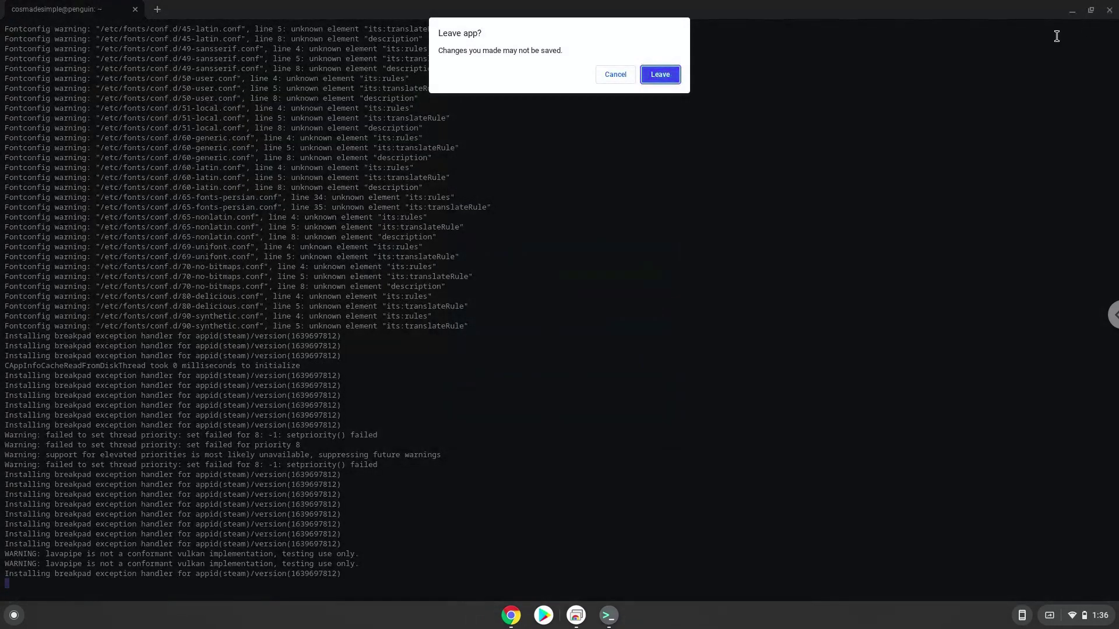
left_click(666, 80)
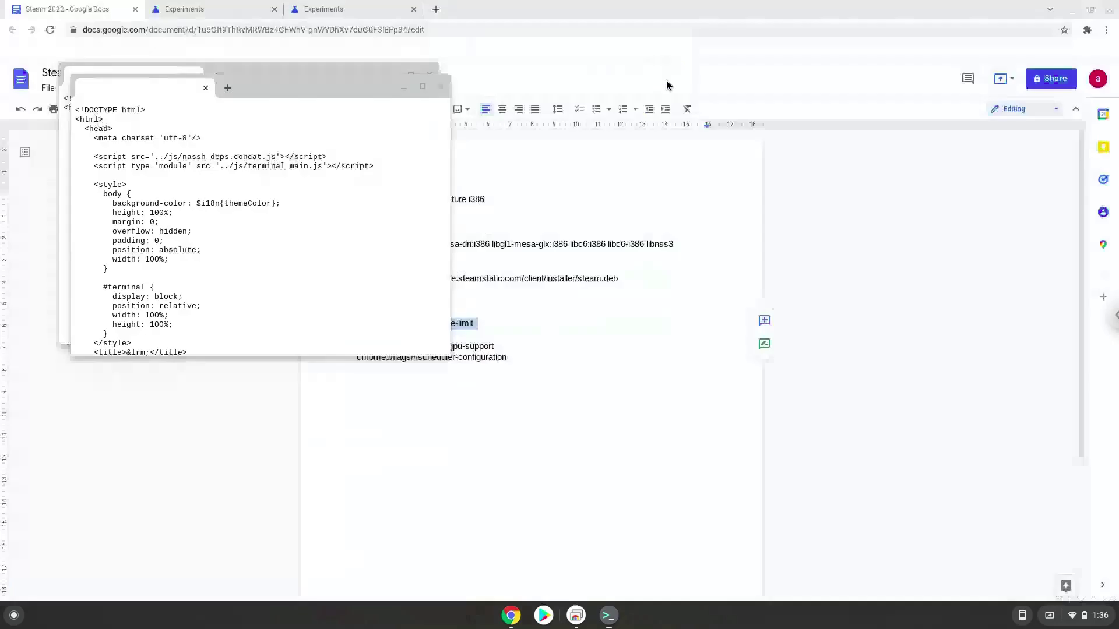
left_click(442, 86)
left_click(429, 76)
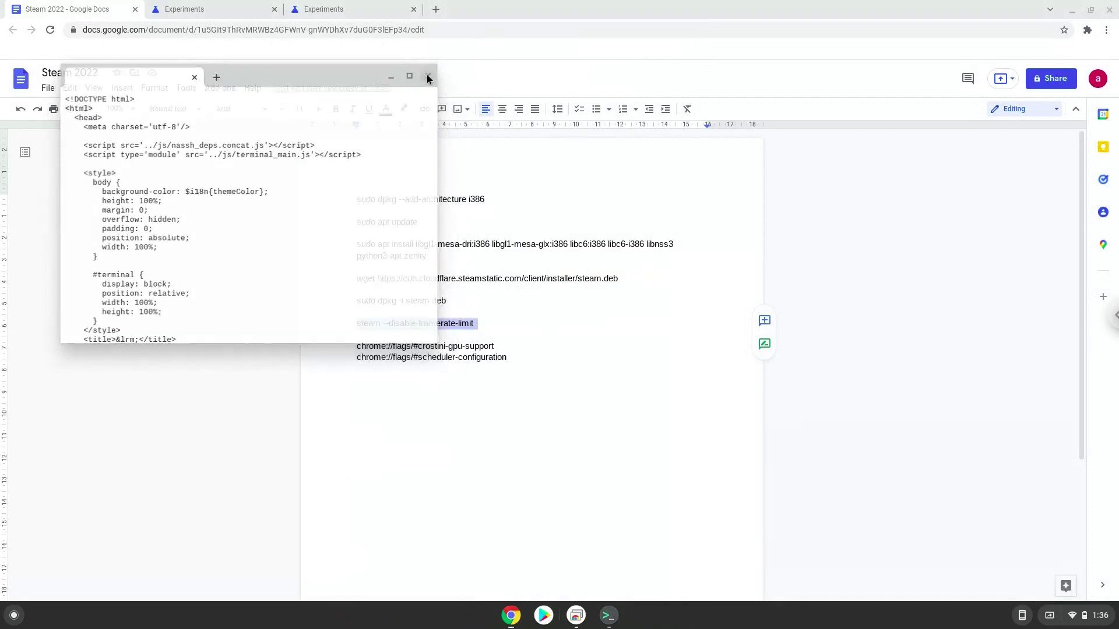
Launch Steam from the launcher's Linux apps folder on page 2, then minimize Chrome
left_click(13, 616)
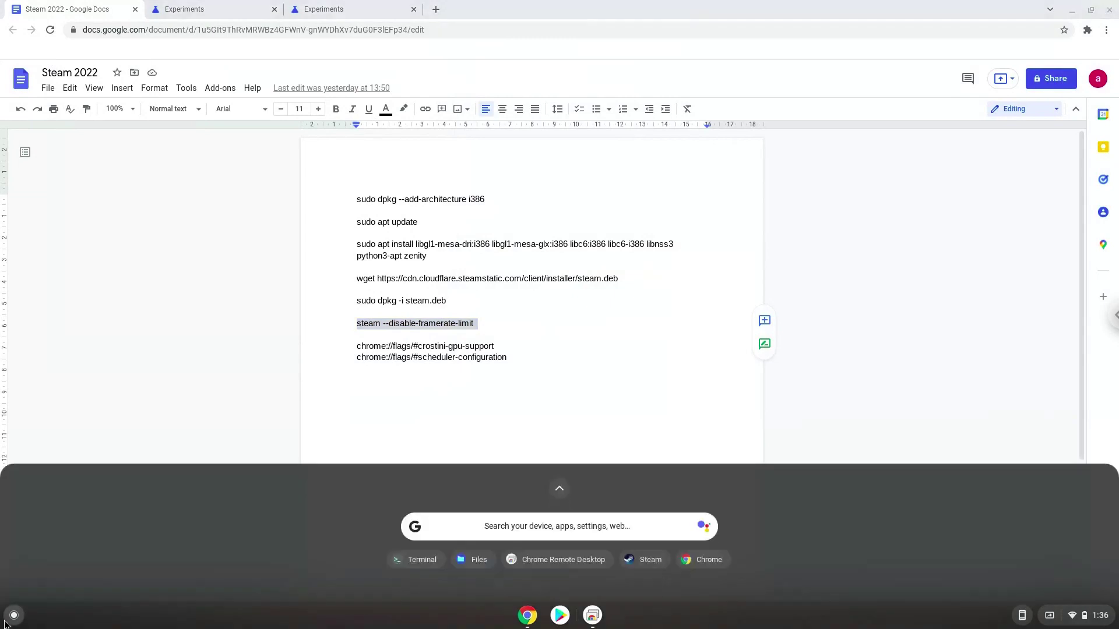
left_click(558, 490)
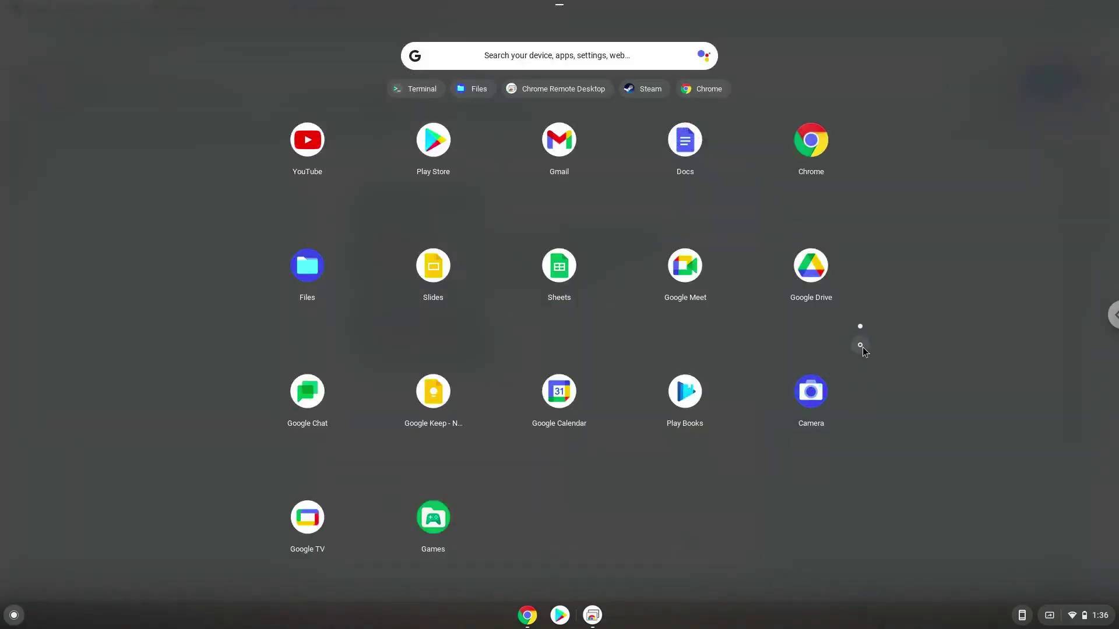
left_click(861, 346)
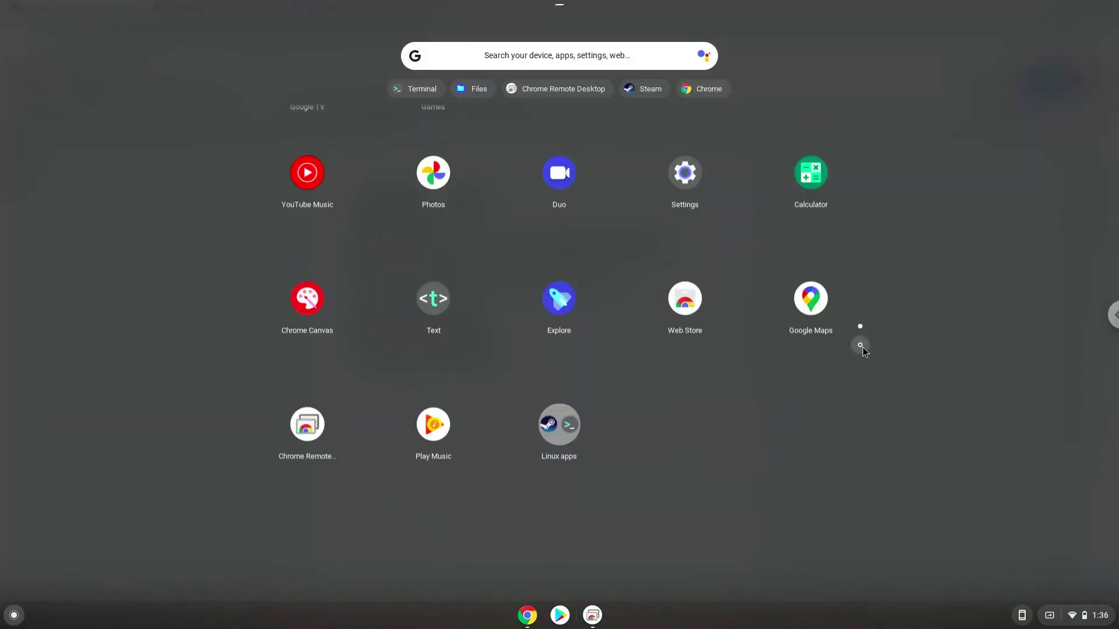
left_click(564, 410)
left_click(521, 373)
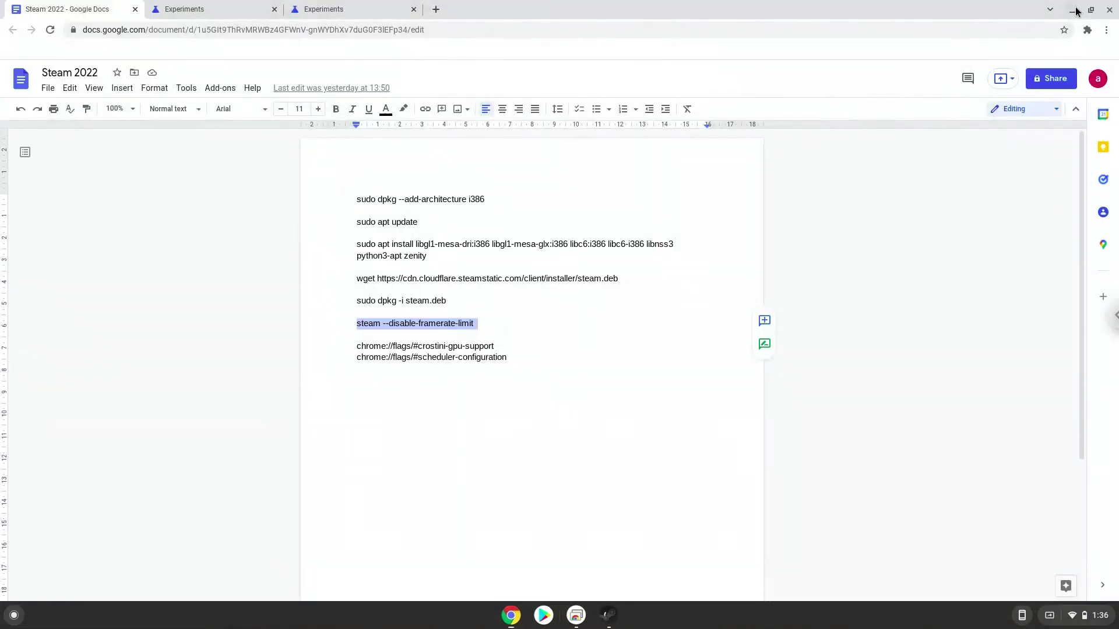
left_click(1076, 11)
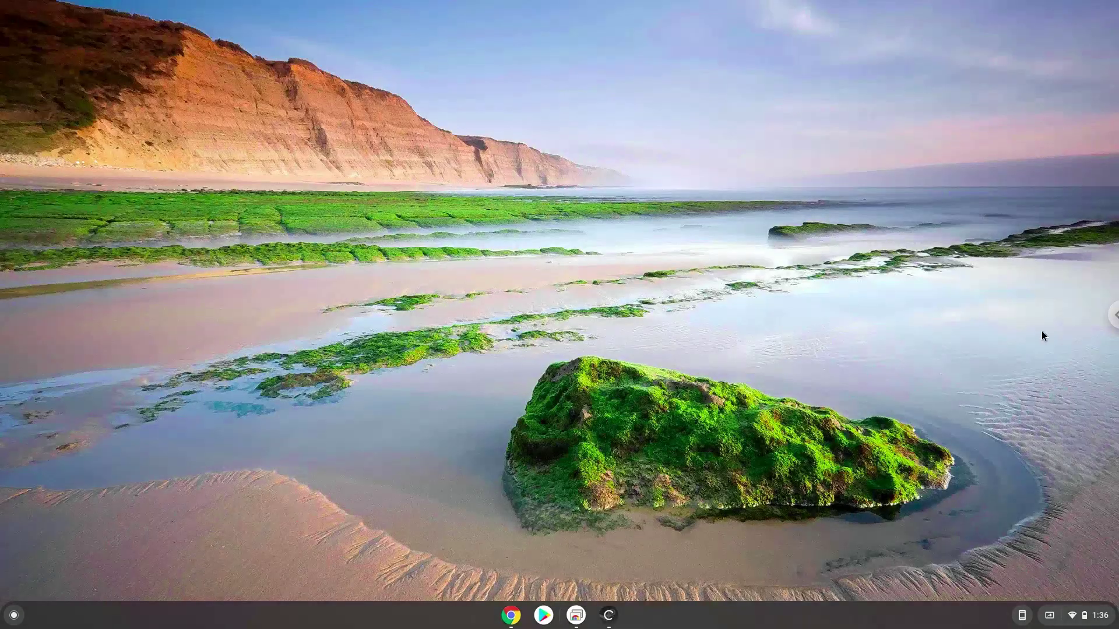